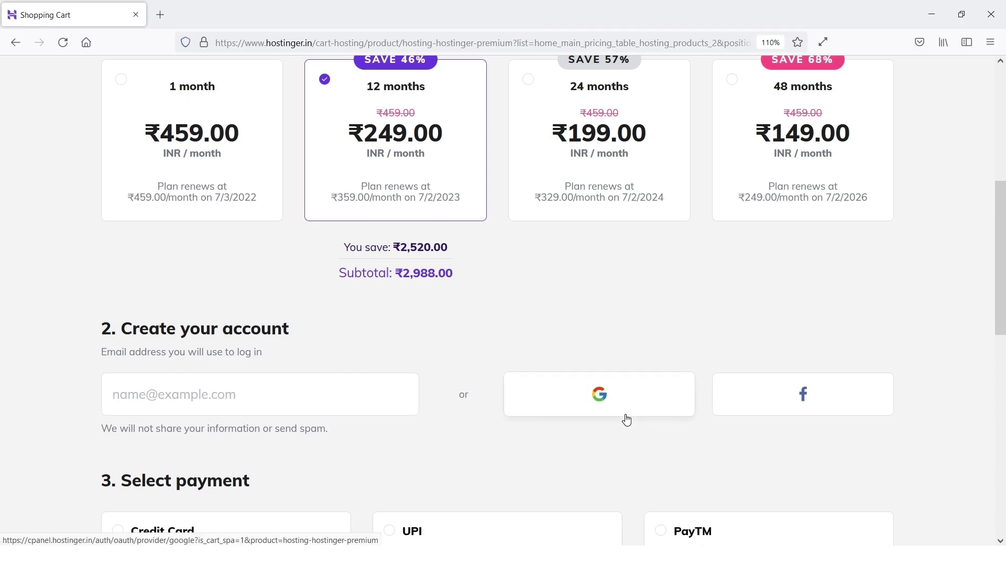
# Step: Apply the coupon code KINGKEPLER to the 12-month Premium Web Hosting order
pyautogui.scroll(-10, 618, 389)
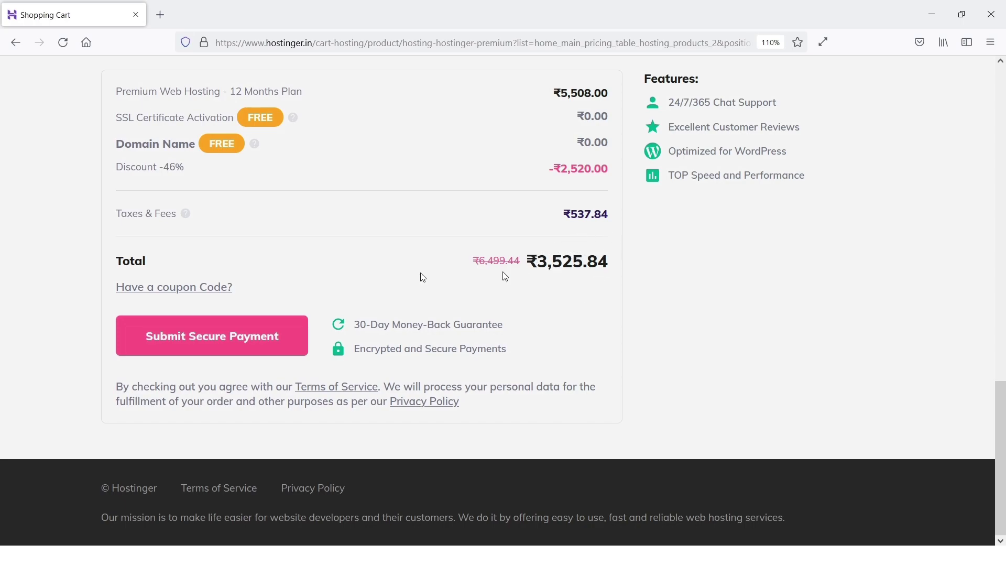
pyautogui.click(209, 287)
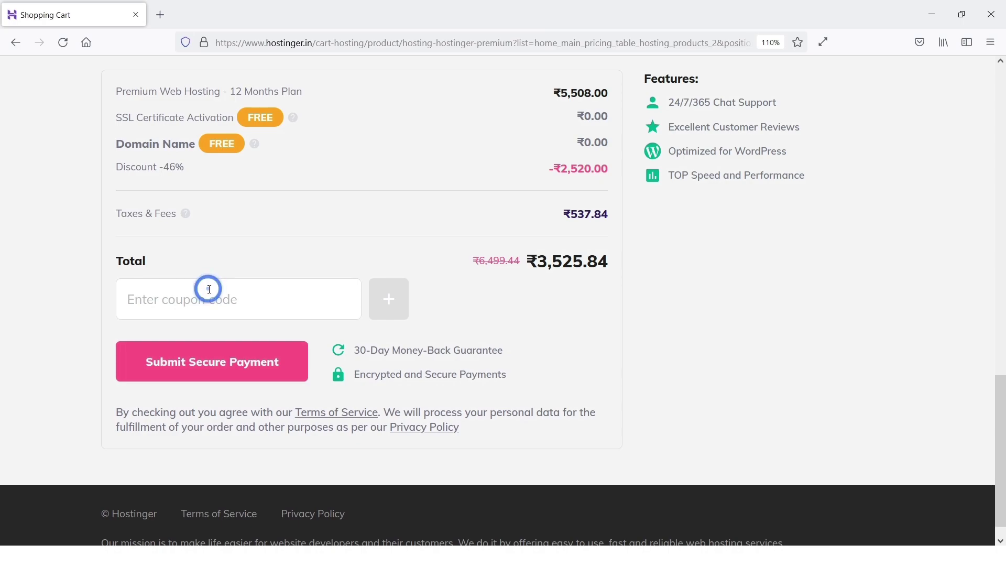
pyautogui.click(209, 297)
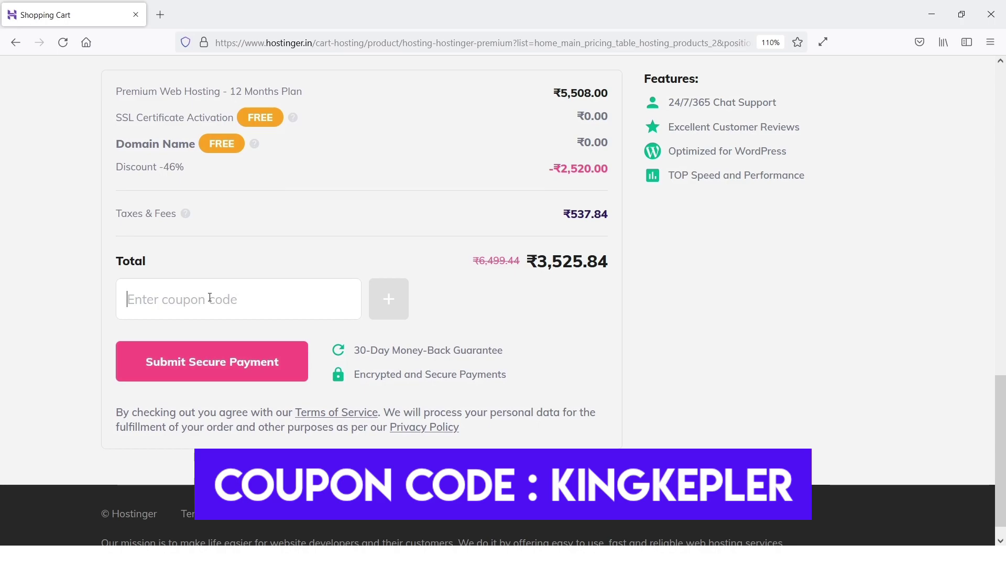
pyautogui.write('KING')
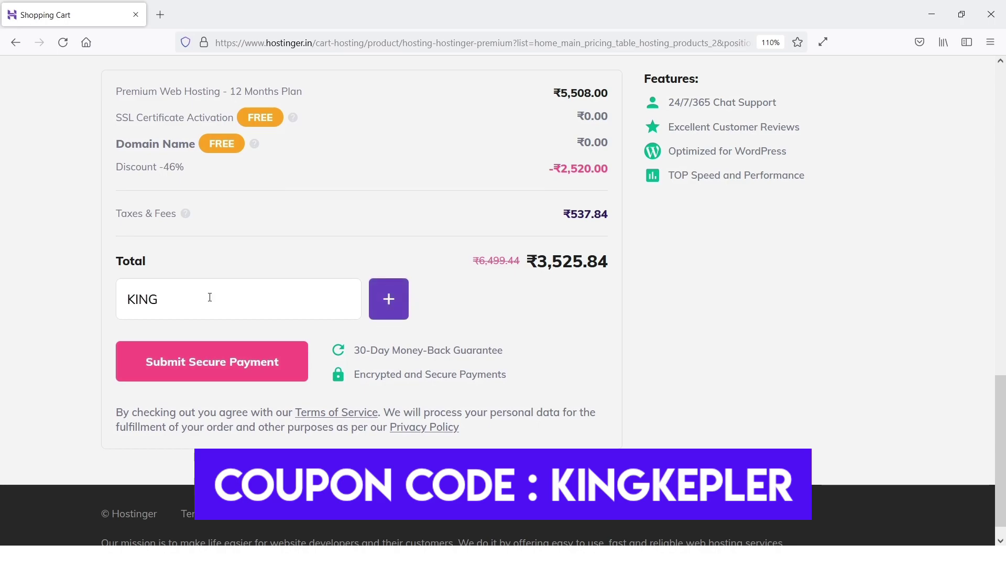
pyautogui.write('KEPLER')
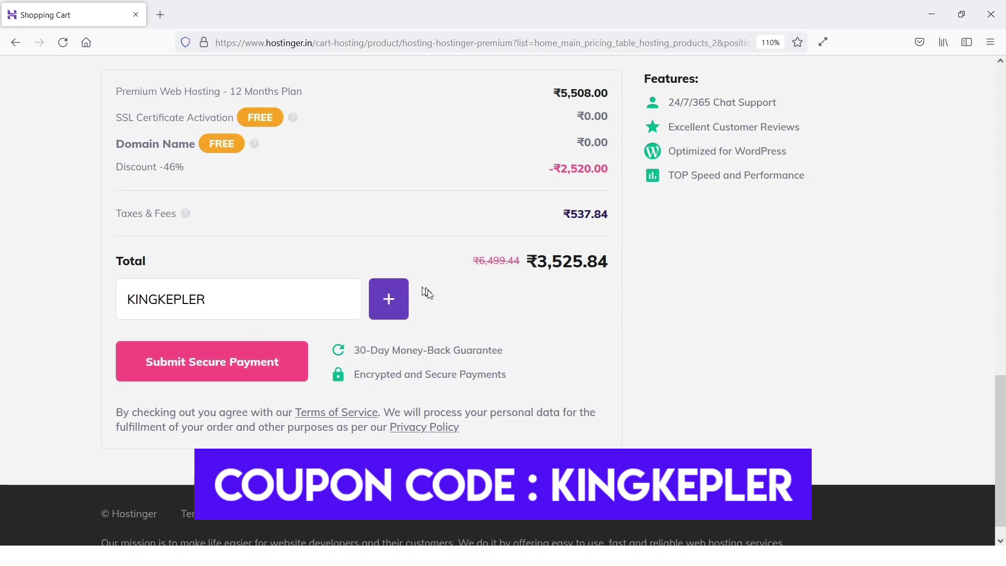
pyautogui.click(388, 297)
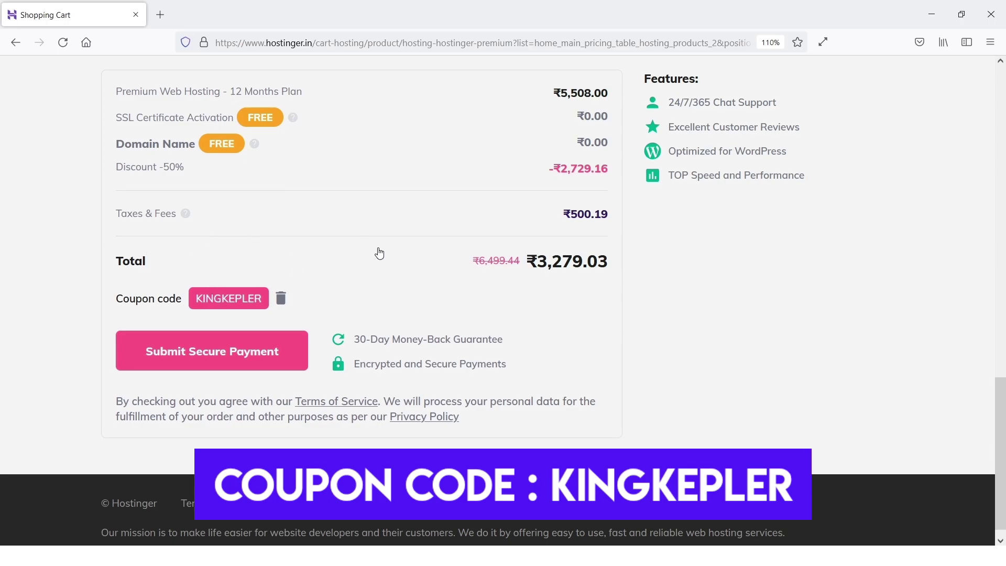
# Step: Try the payment options in turn: UPI, PayTM, Net Banking, PayPal, CoinGate and Credit Card
pyautogui.scroll(3, 242, 78)
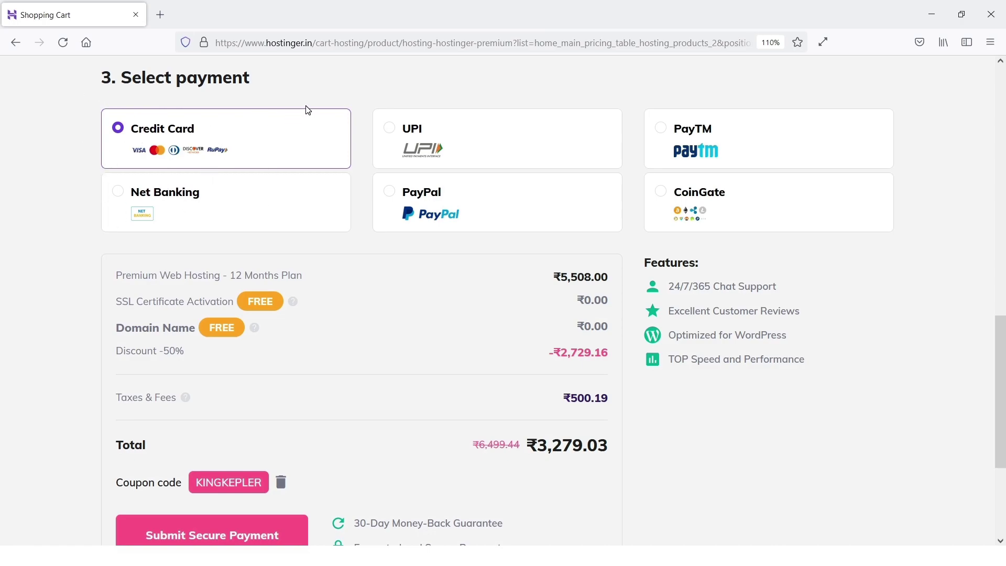
pyautogui.click(460, 155)
pyautogui.click(701, 136)
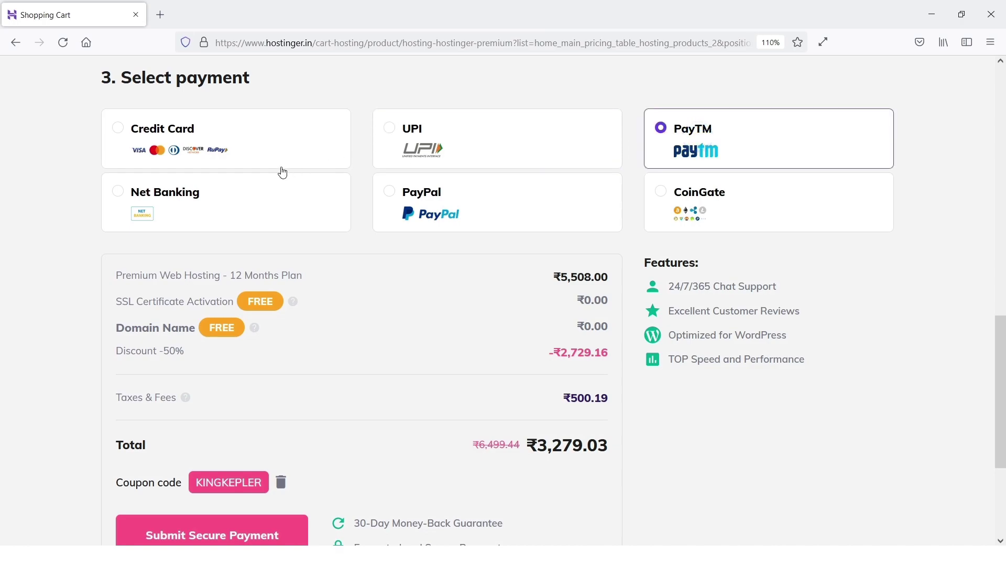
pyautogui.click(270, 192)
pyautogui.click(439, 193)
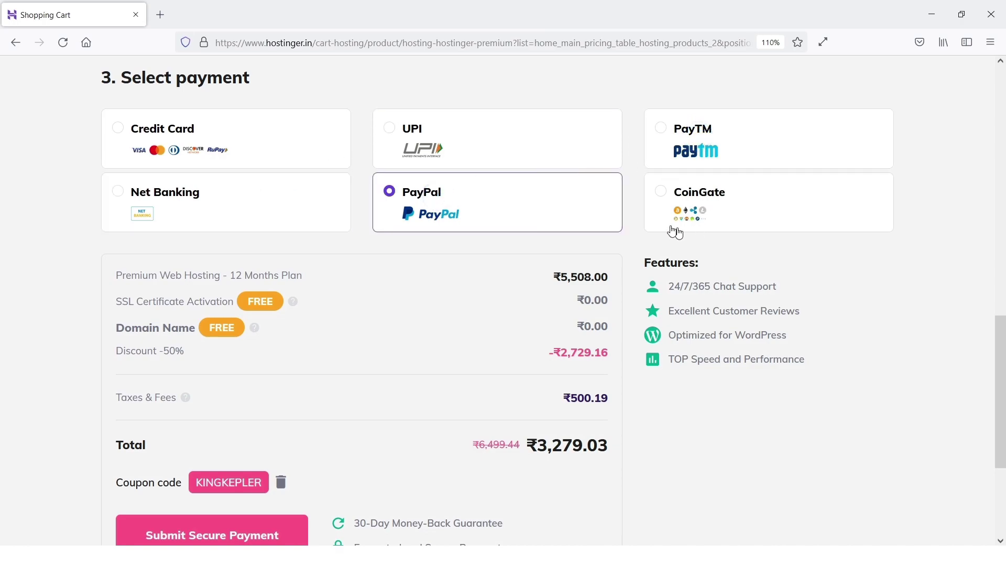
pyautogui.click(712, 207)
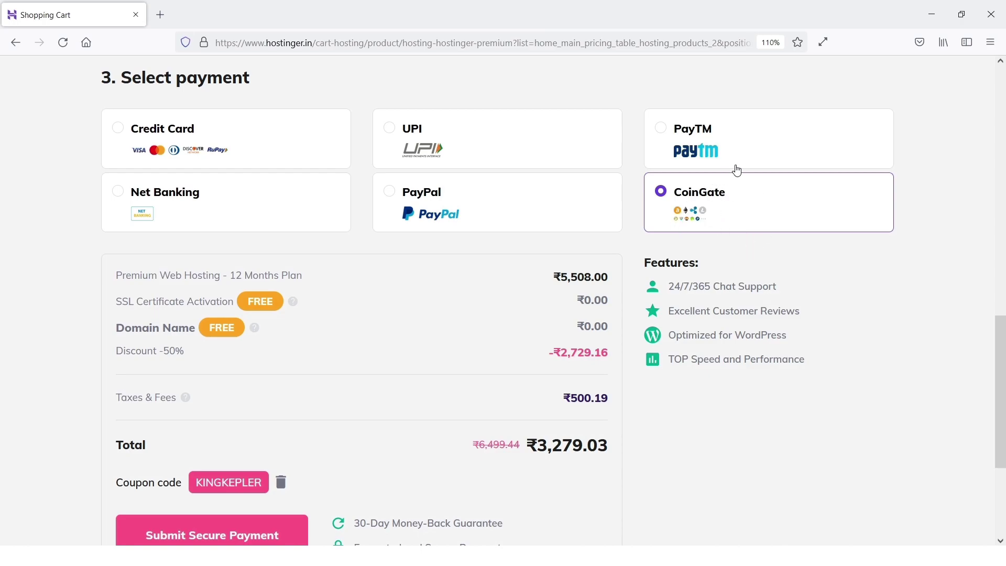
pyautogui.click(177, 130)
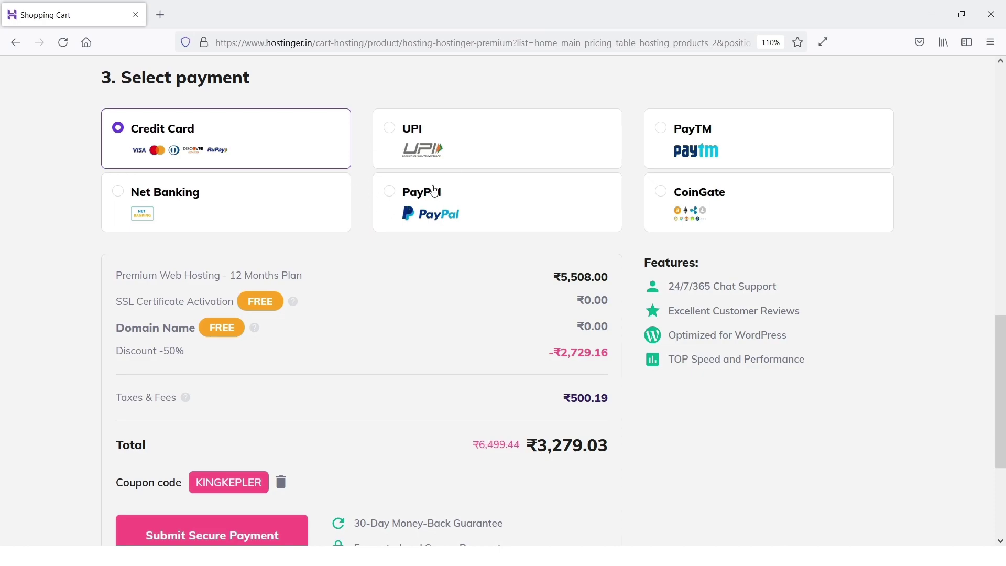
# Step: Choose UPI as the payment method and review the order summary
pyautogui.click(412, 143)
pyautogui.scroll(-3, 391, 287)
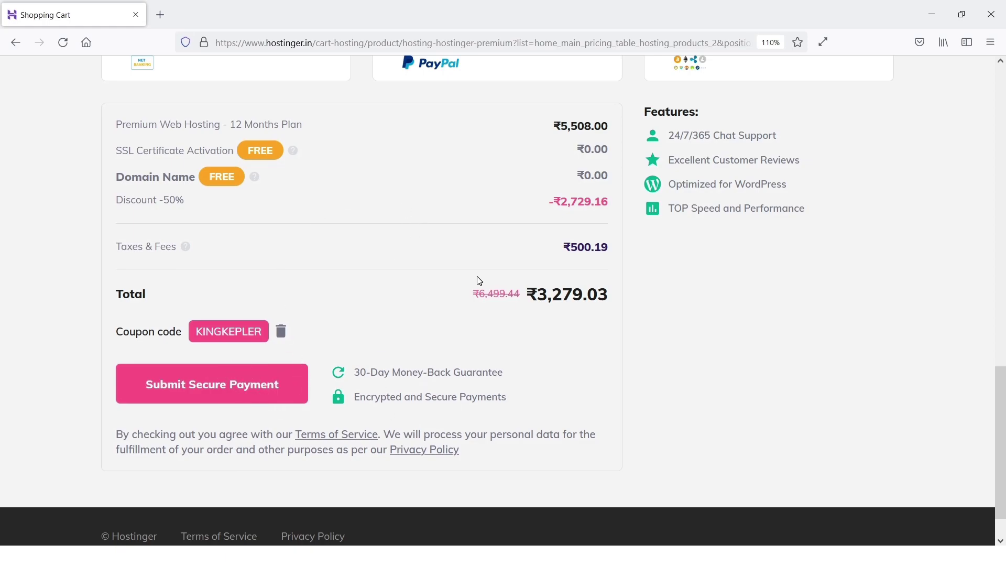
pyautogui.scroll(2, 479, 281)
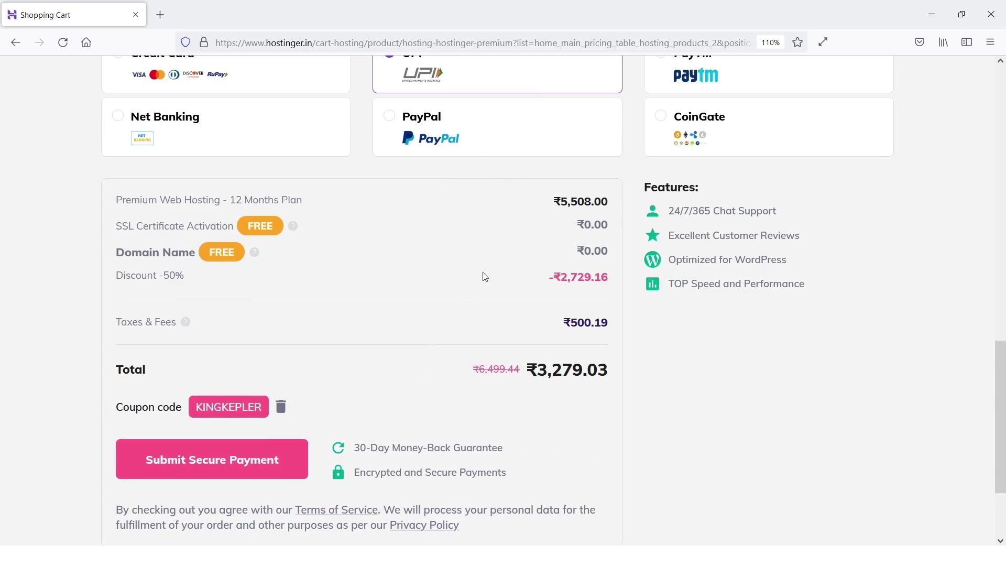
pyautogui.scroll(-1, 461, 250)
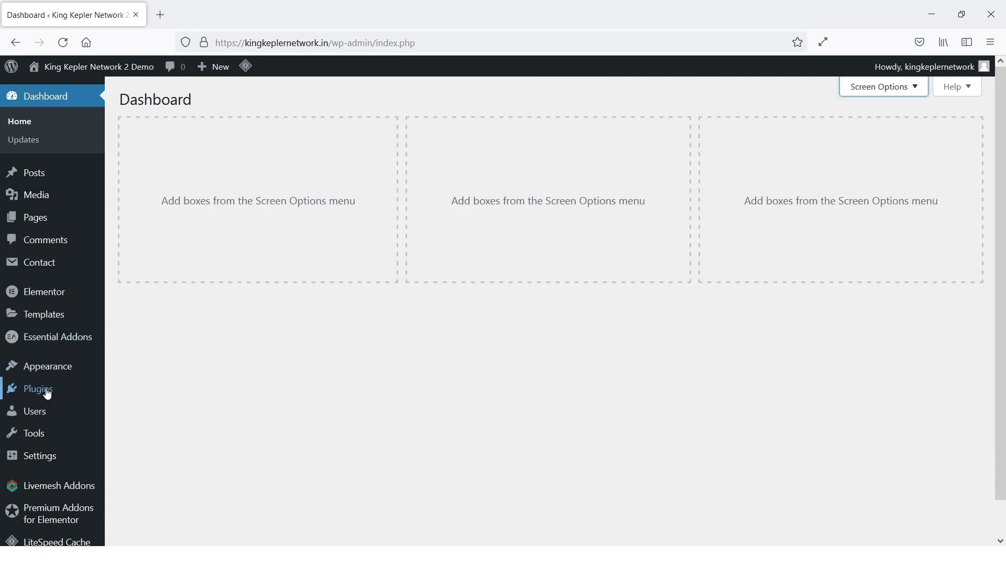
# Step: Search the WordPress plugin directory for "rankmath seo" and install the Rank Math SEO plugin
pyautogui.moveTo(47, 393)
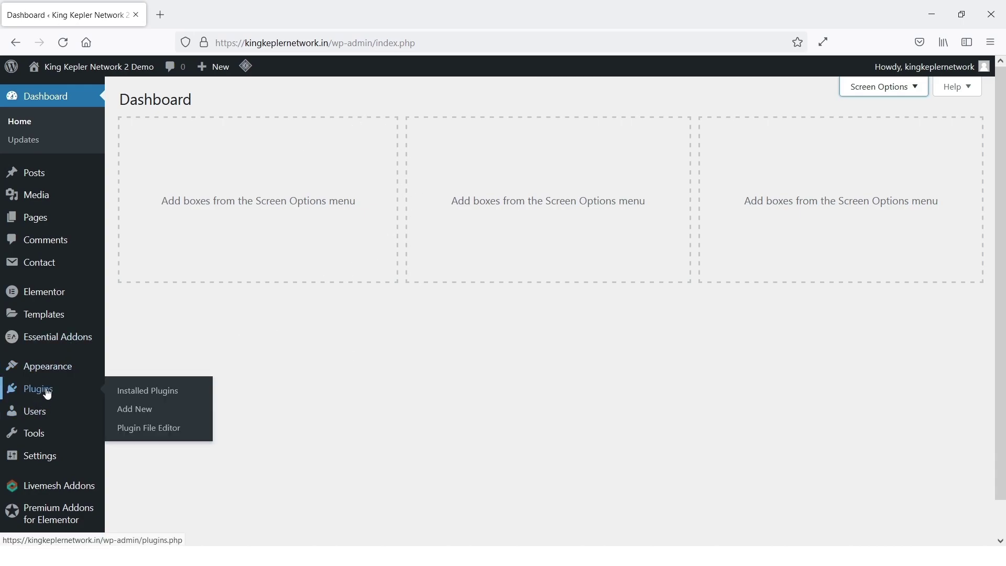
pyautogui.click(146, 412)
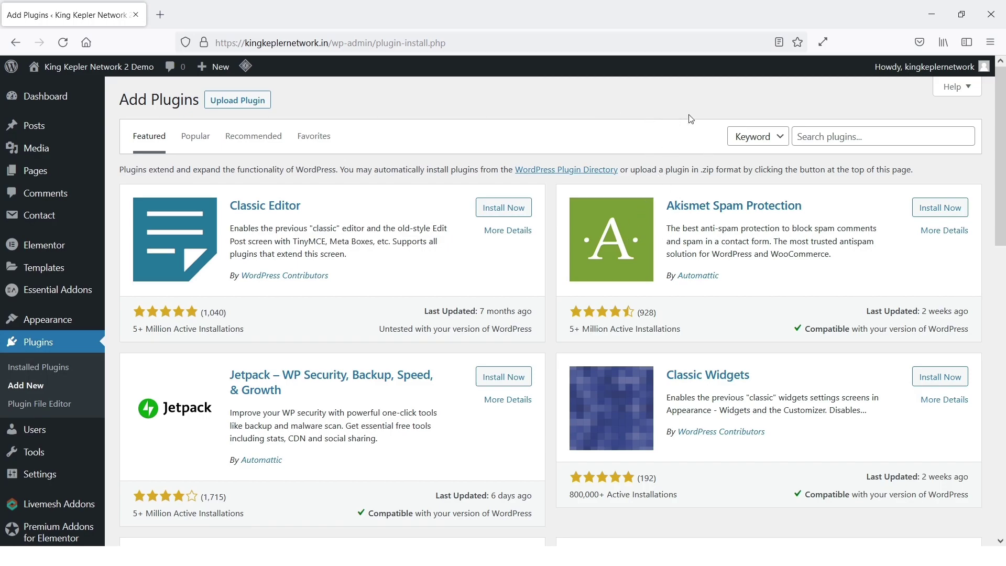
pyautogui.click(812, 135)
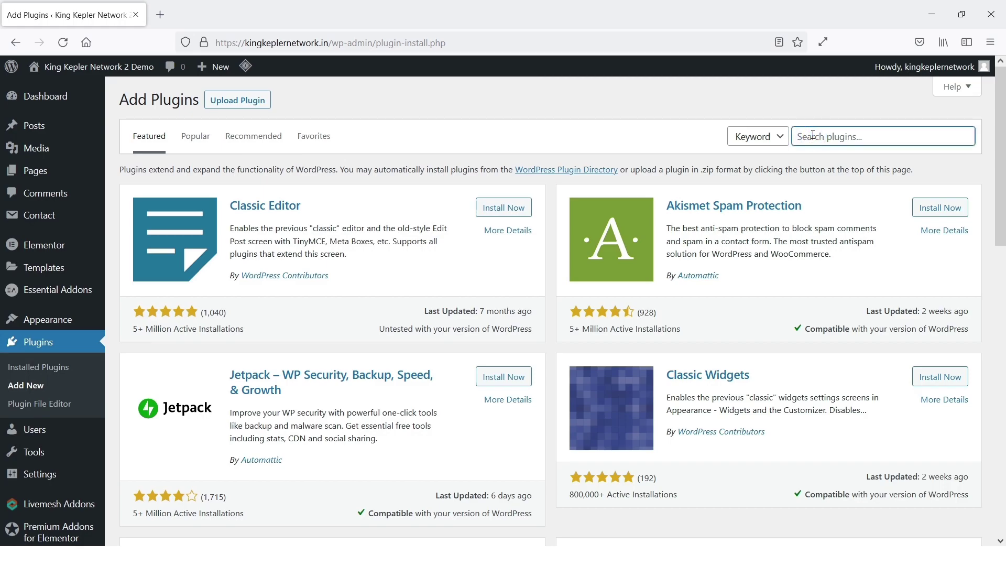
pyautogui.write('rankm')
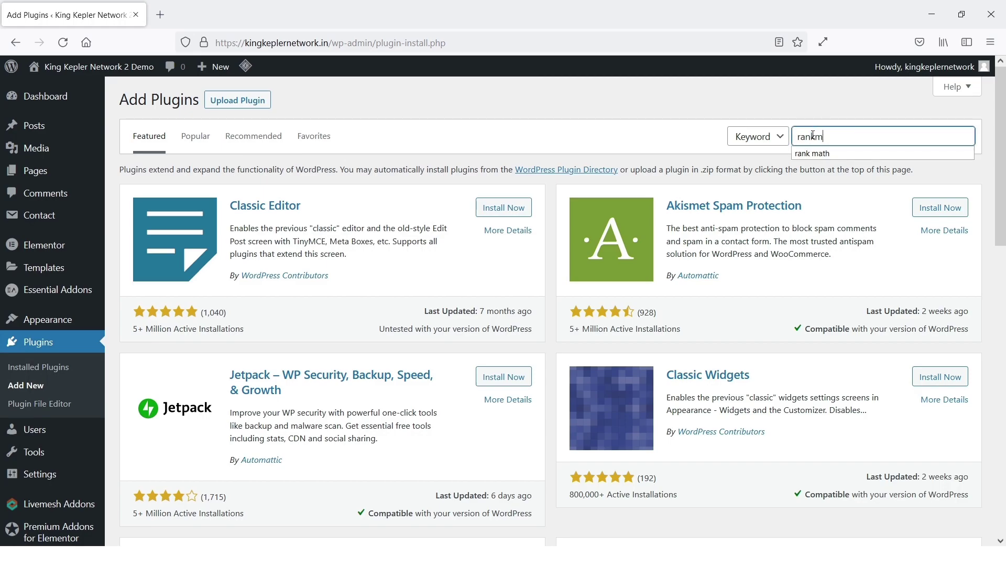
pyautogui.write('ath seo')
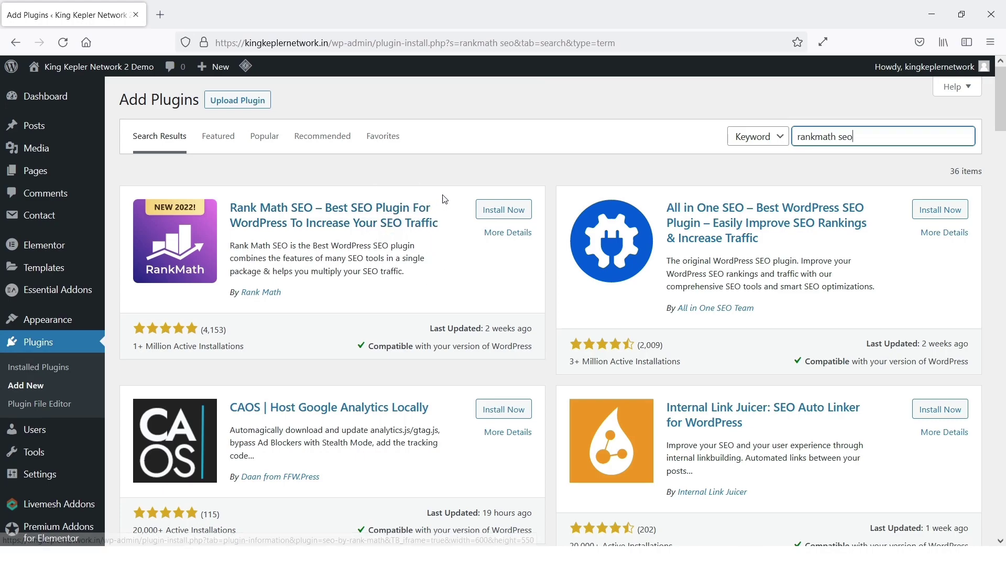
pyautogui.click(509, 209)
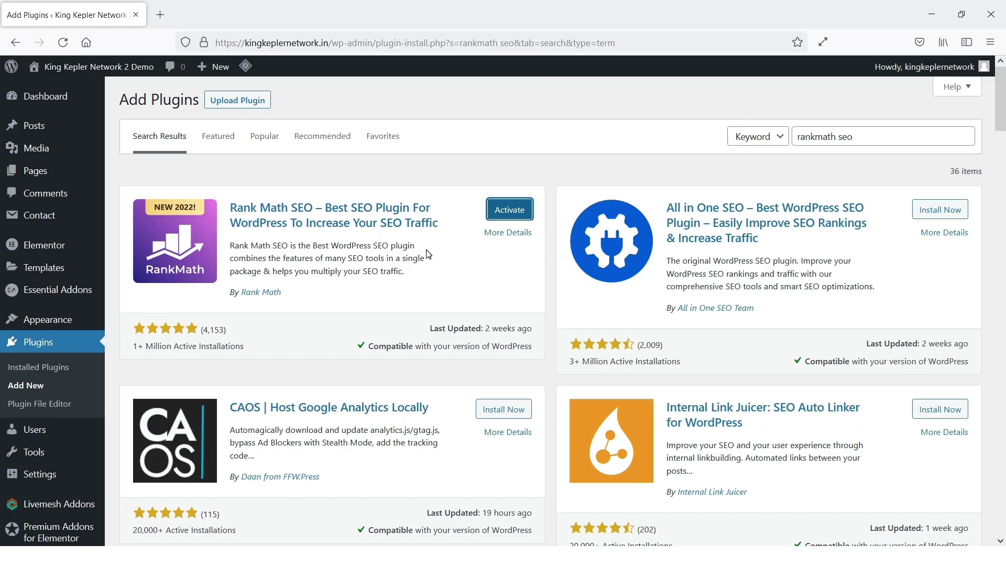
pyautogui.click(613, 195)
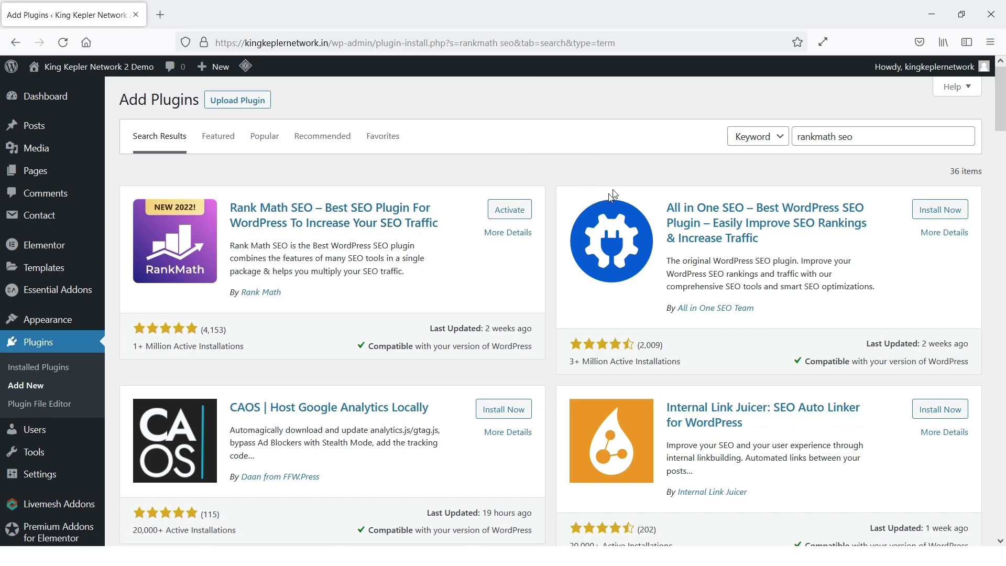
# Step: Search the plugin directory for "google xml sitemap" and install the XML Sitemaps plugin by Auctollo
pyautogui.tripleClick(863, 136)
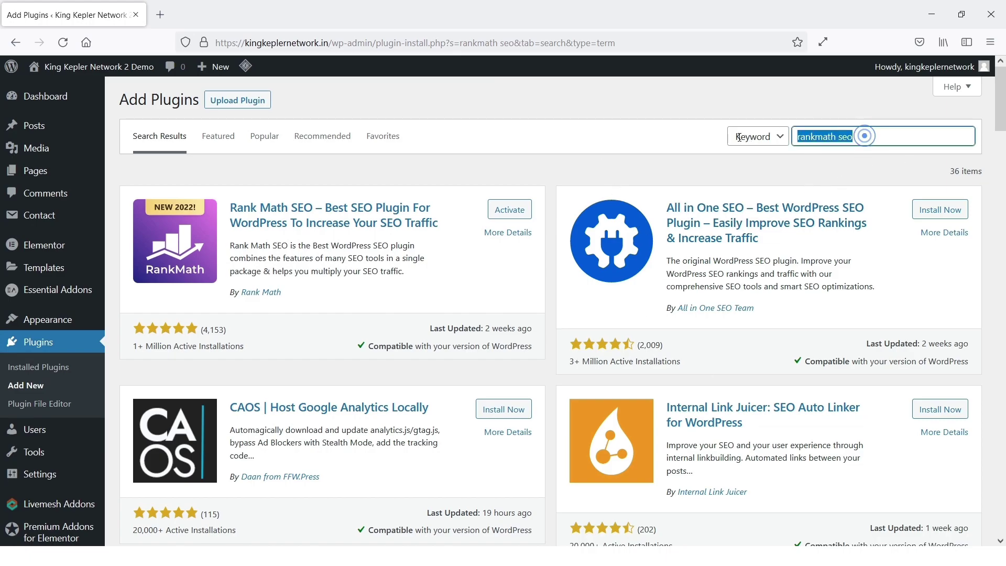
pyautogui.write('goog')
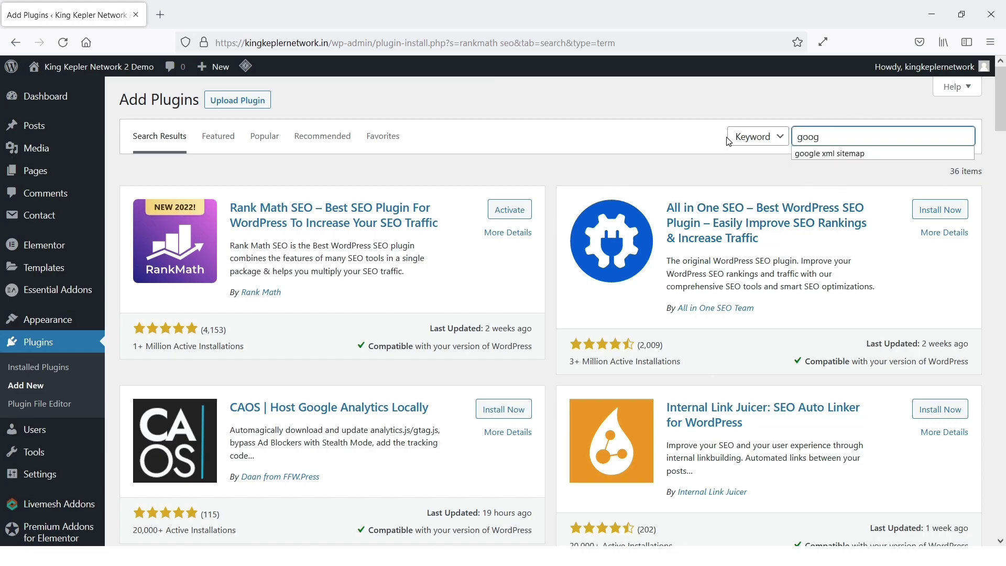
pyautogui.write('l')
pyautogui.click(856, 153)
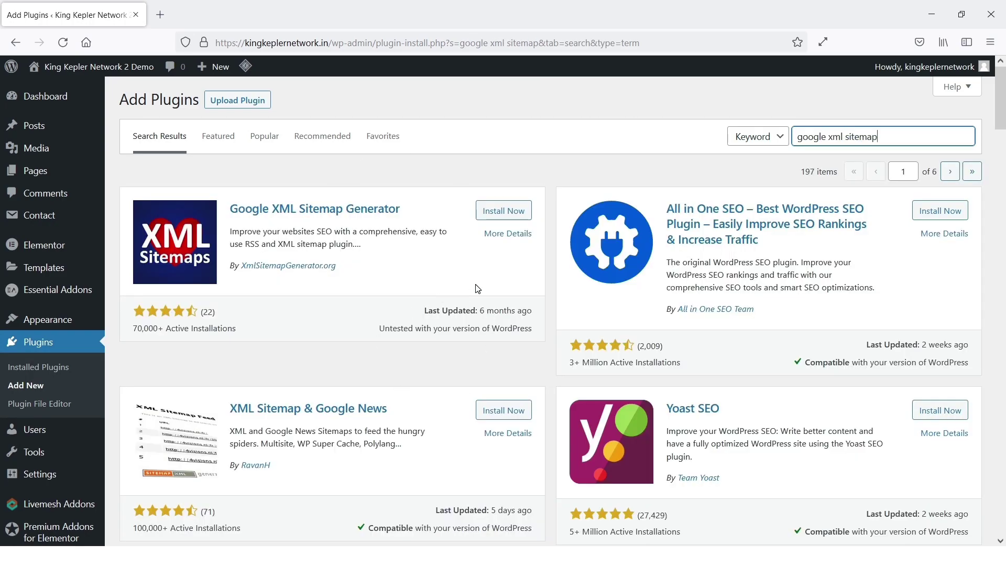
pyautogui.scroll(-6, 477, 289)
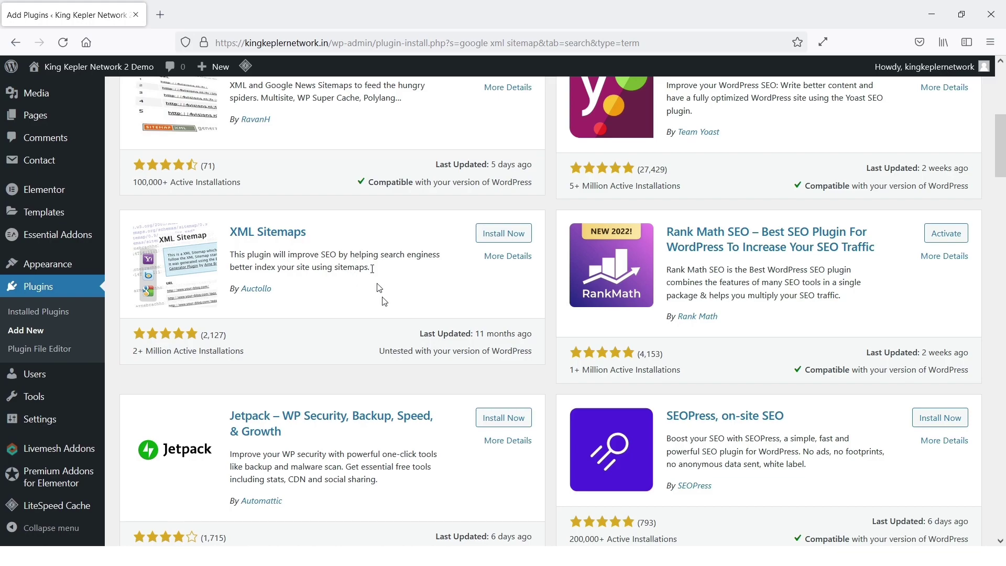
pyautogui.click(503, 234)
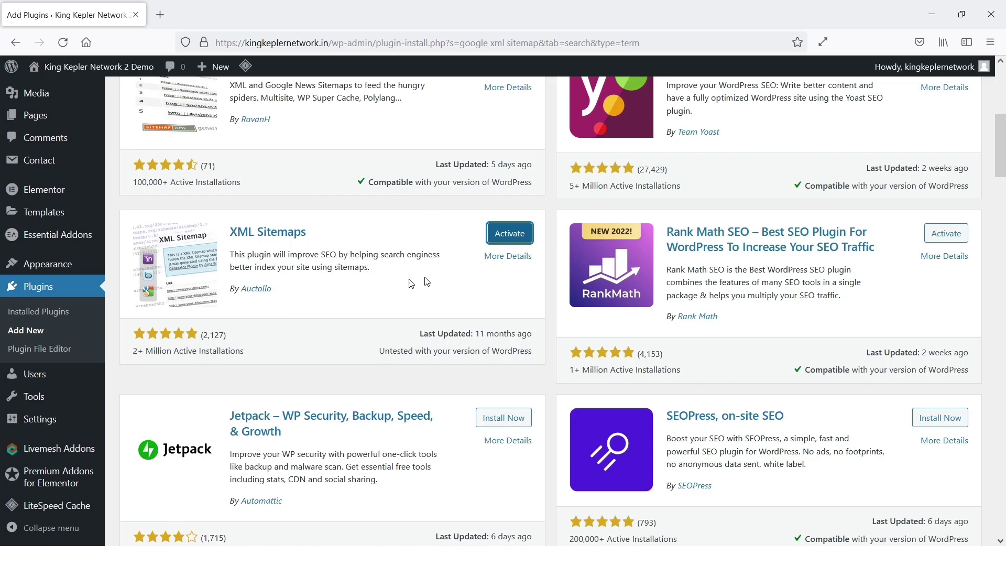
# Step: Search the plugin directory for "header footer scripts" and install Insert Headers and Footers by WPBeginner
pyautogui.scroll(5, 629, 142)
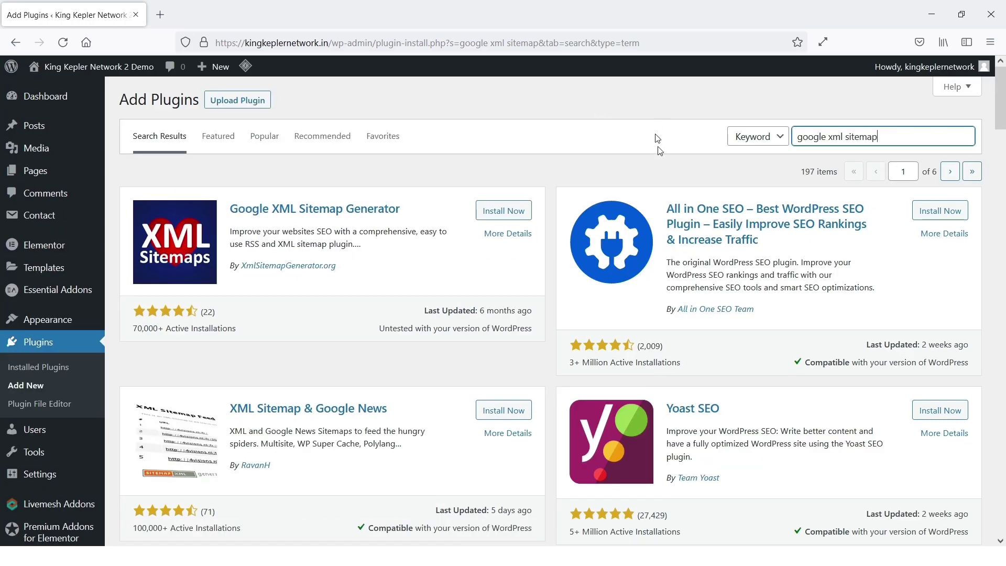
pyautogui.moveTo(883, 138); pyautogui.dragTo(690, 141)
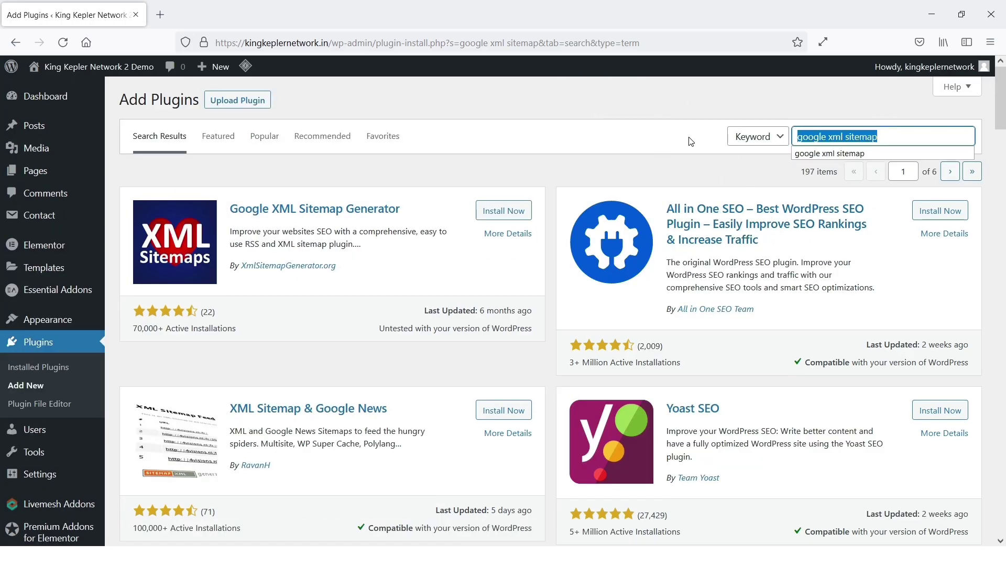
pyautogui.write('header')
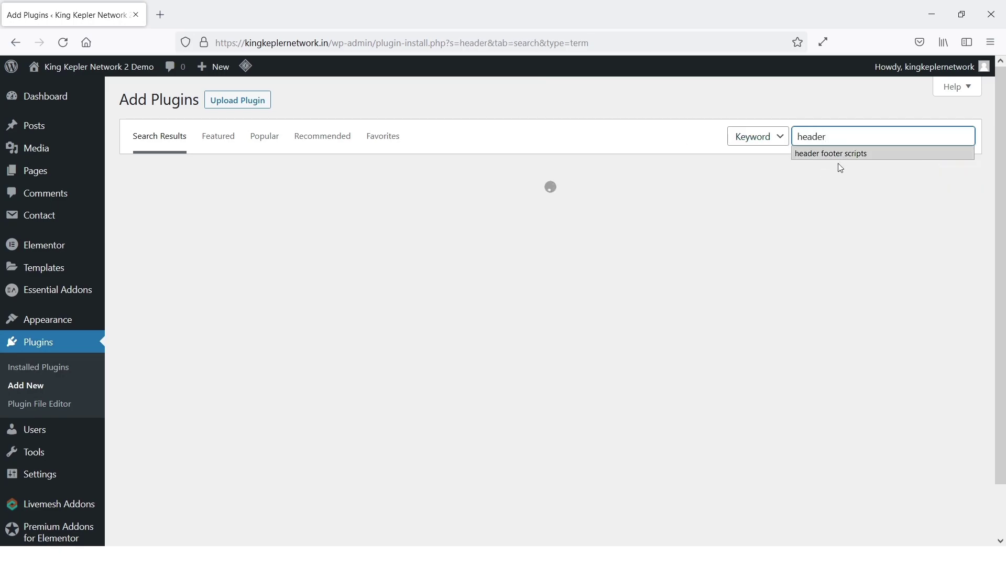
pyautogui.click(843, 153)
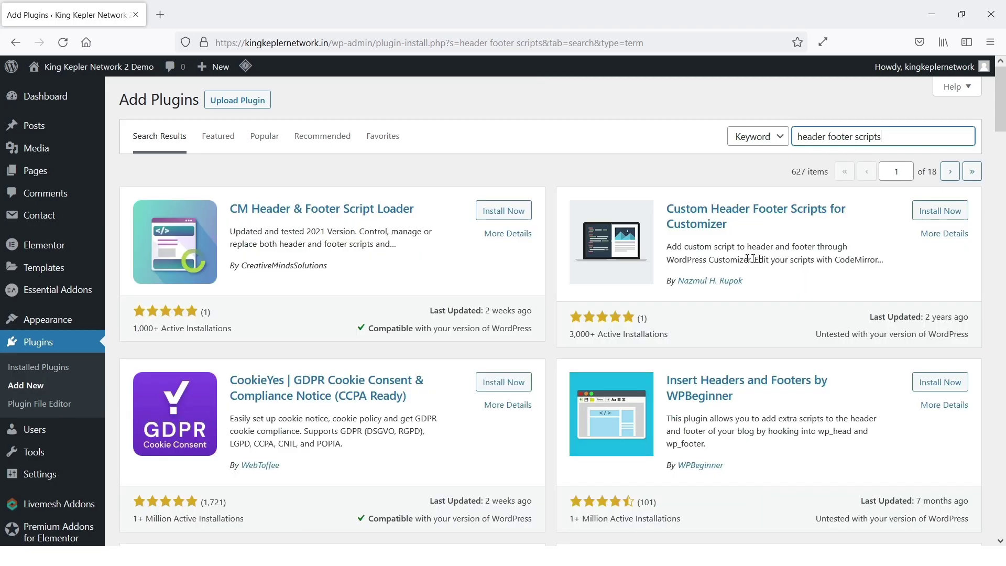
pyautogui.scroll(-1, 775, 259)
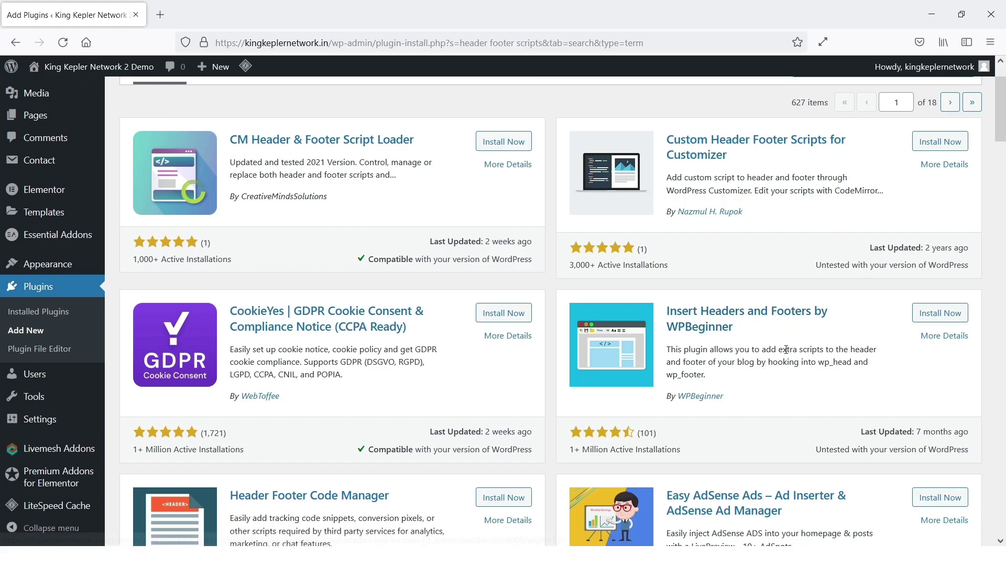
pyautogui.scroll(-2, 789, 345)
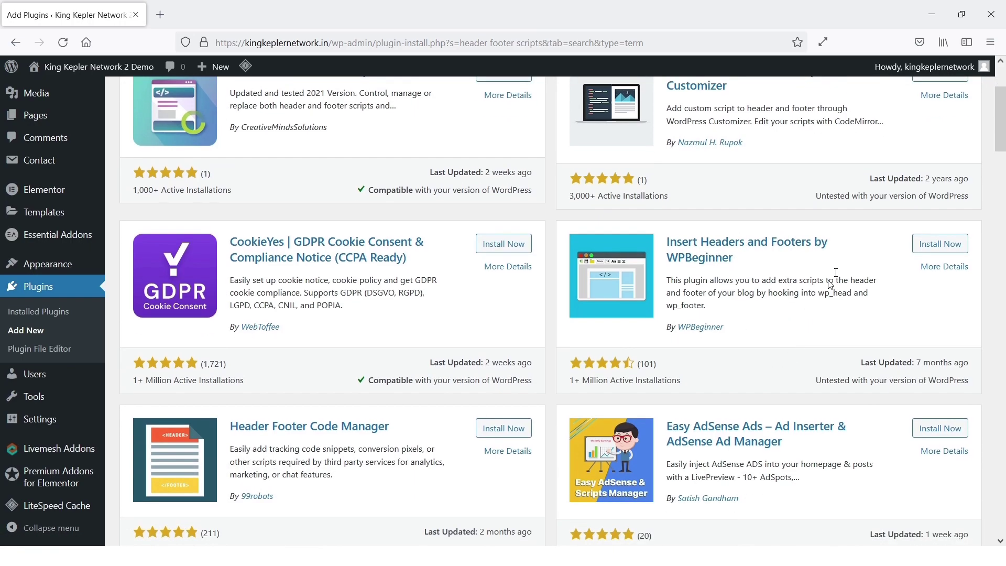
pyautogui.click(934, 244)
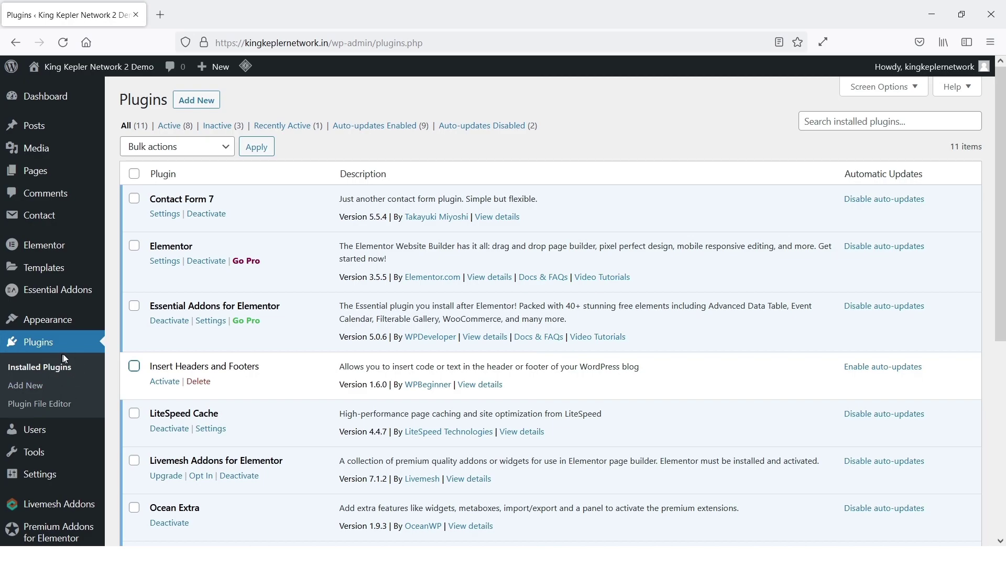
# Step: Activate the Insert Headers and Footers, Rank Math SEO and XML Sitemaps plugins together with a bulk action
pyautogui.scroll(-2, 194, 352)
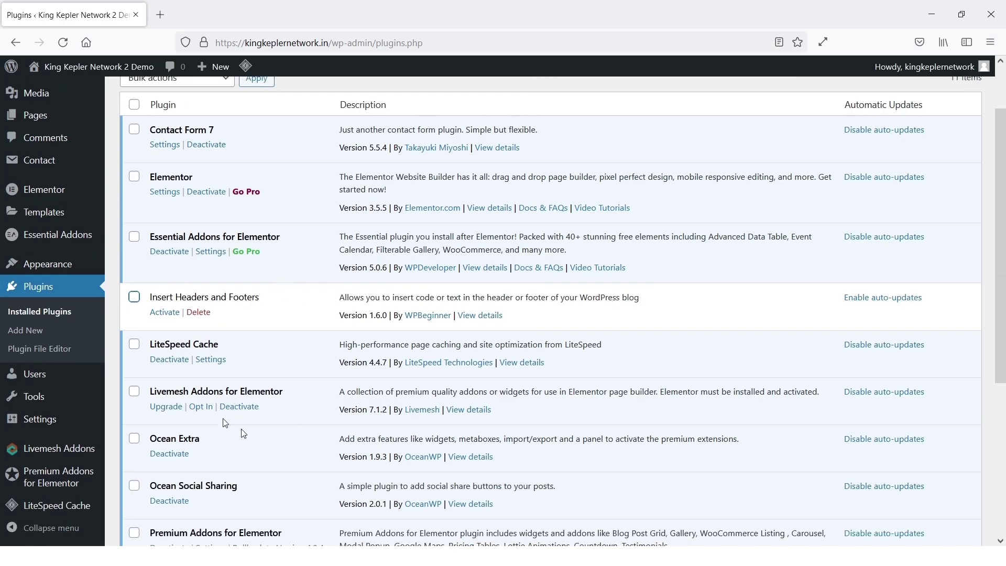
pyautogui.scroll(-2, 221, 360)
pyautogui.click(134, 227)
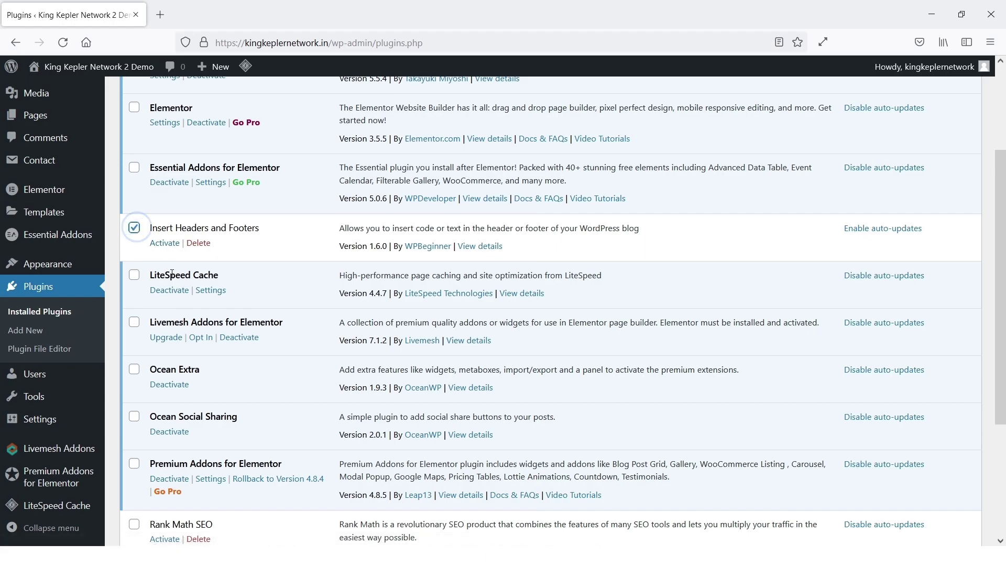
pyautogui.scroll(-4, 136, 232)
pyautogui.click(134, 384)
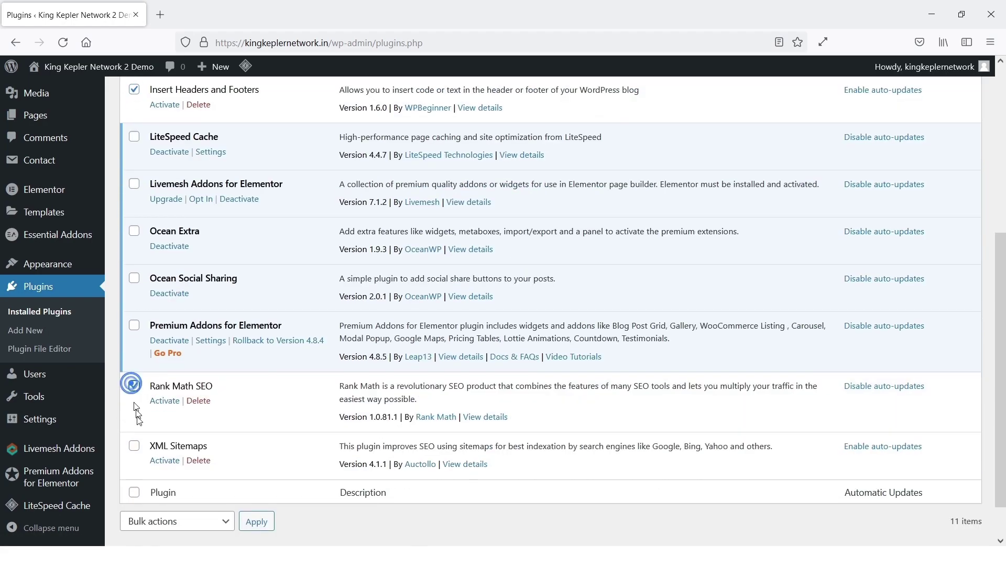
pyautogui.click(134, 445)
pyautogui.scroll(8, 301, 387)
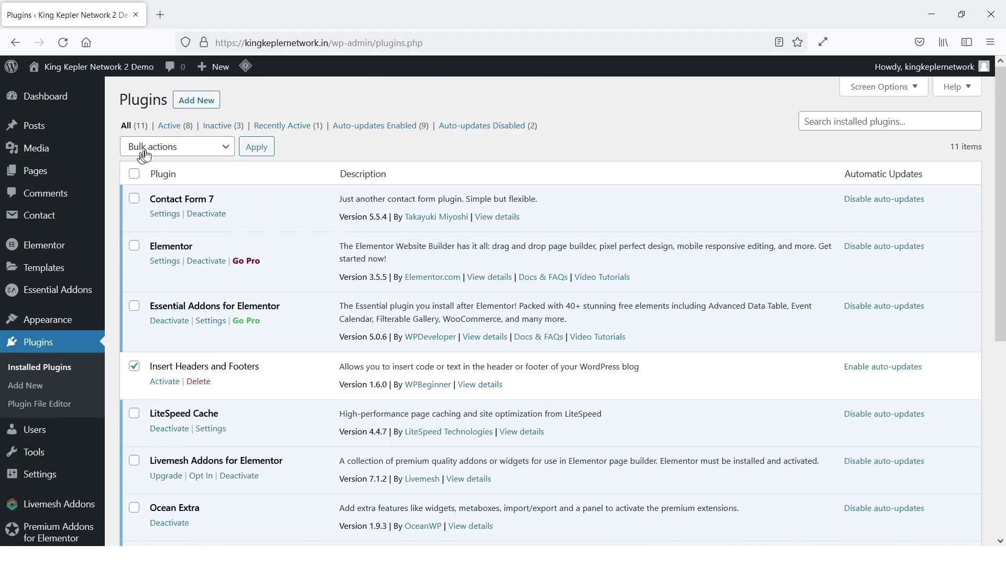
pyautogui.click(180, 153)
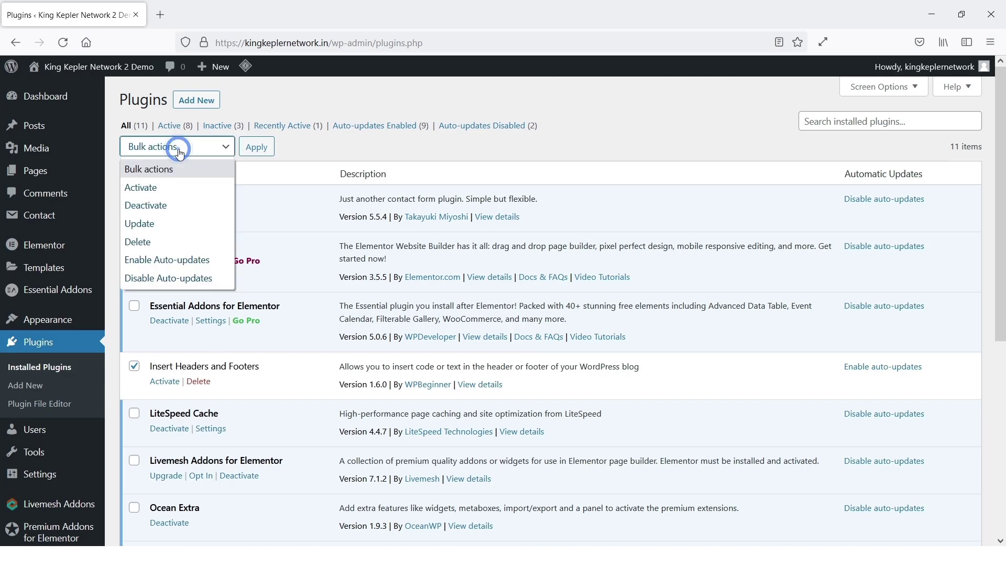
pyautogui.click(158, 191)
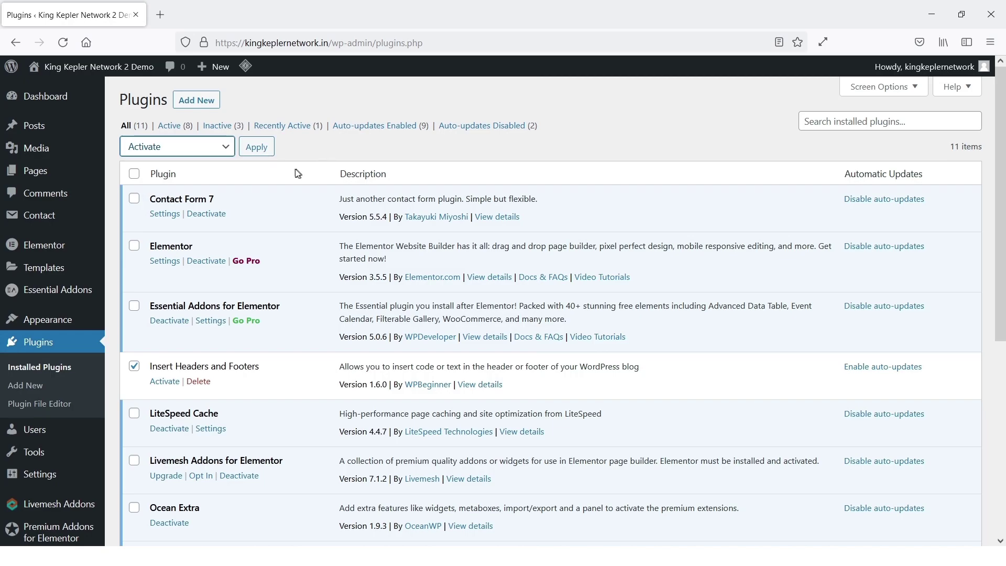
pyautogui.click(255, 147)
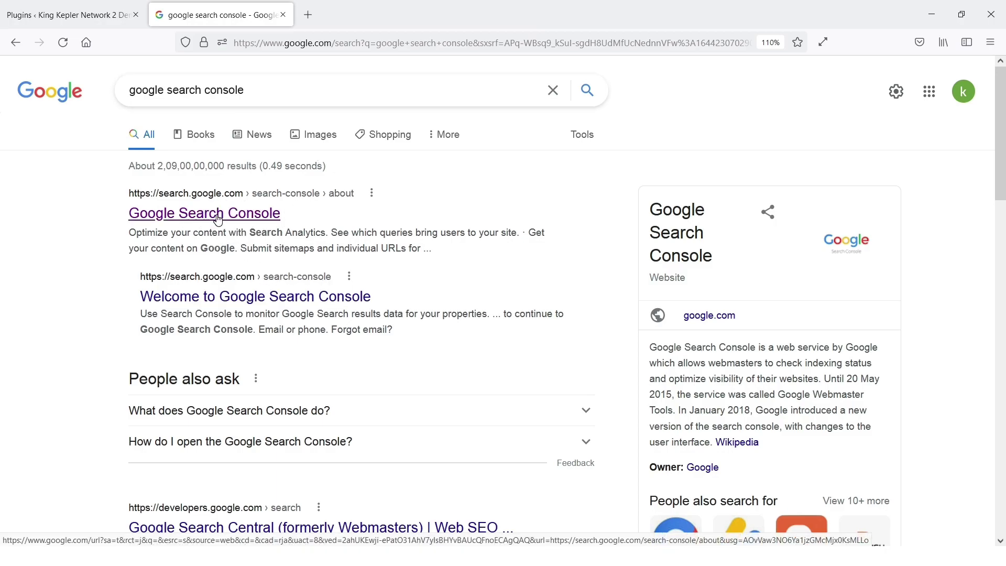
# Step: Open Google Search Console from the search results in a separate tab and start using it
pyautogui.rightClick(159, 215)
pyautogui.click(236, 226)
pyautogui.click(357, 16)
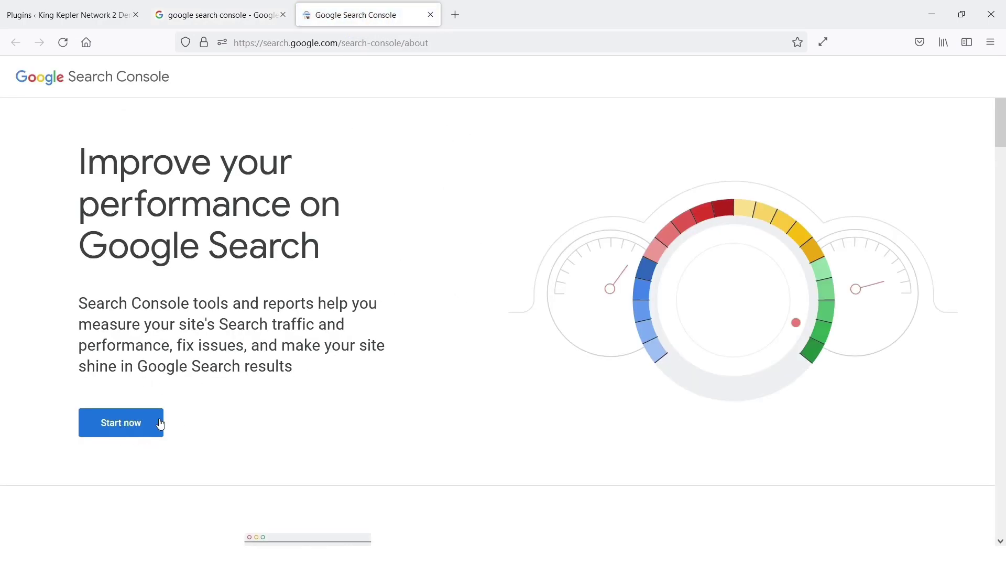
pyautogui.click(125, 424)
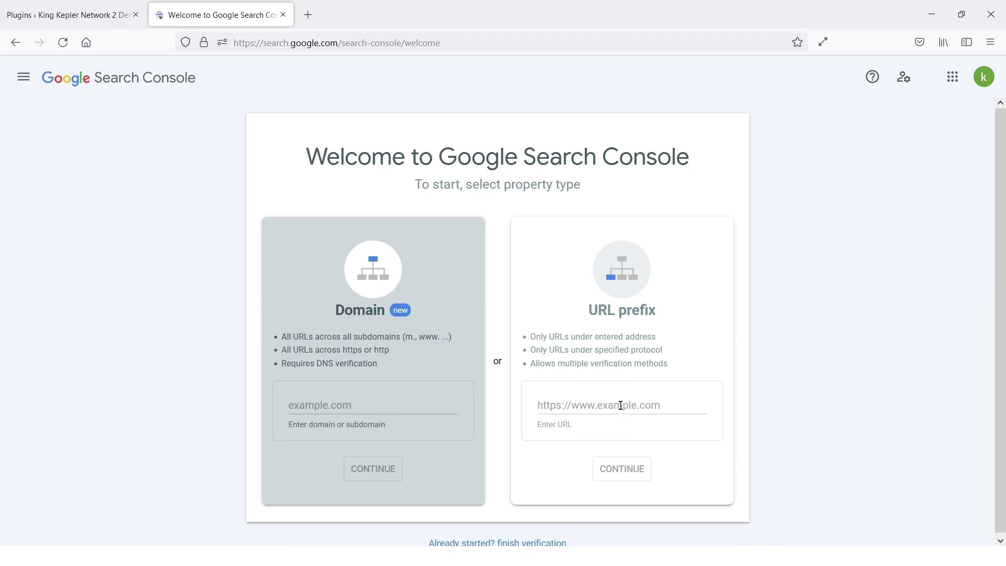
pyautogui.click(26, 15)
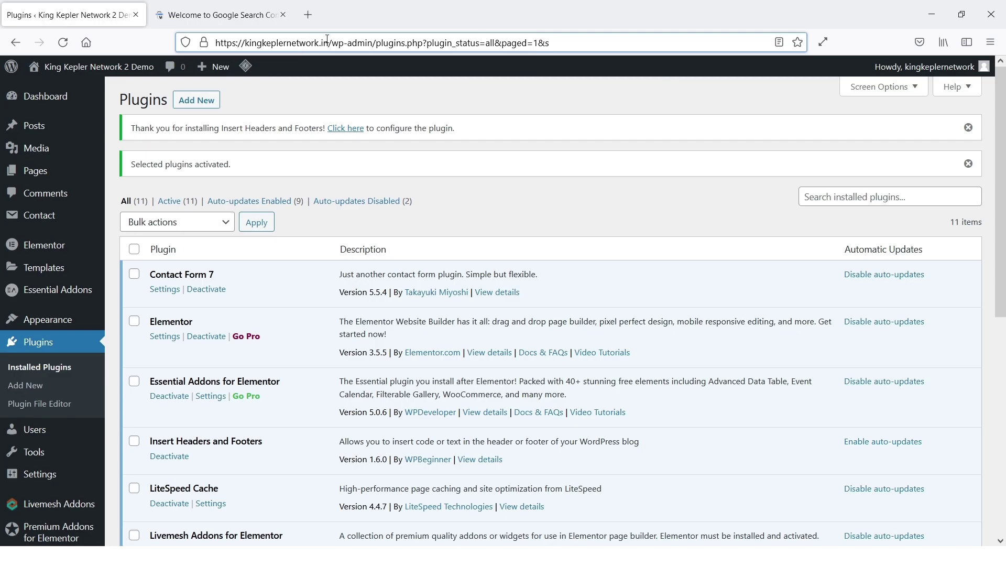
pyautogui.click(330, 43)
pyautogui.moveTo(328, 42); pyautogui.dragTo(215, 42)
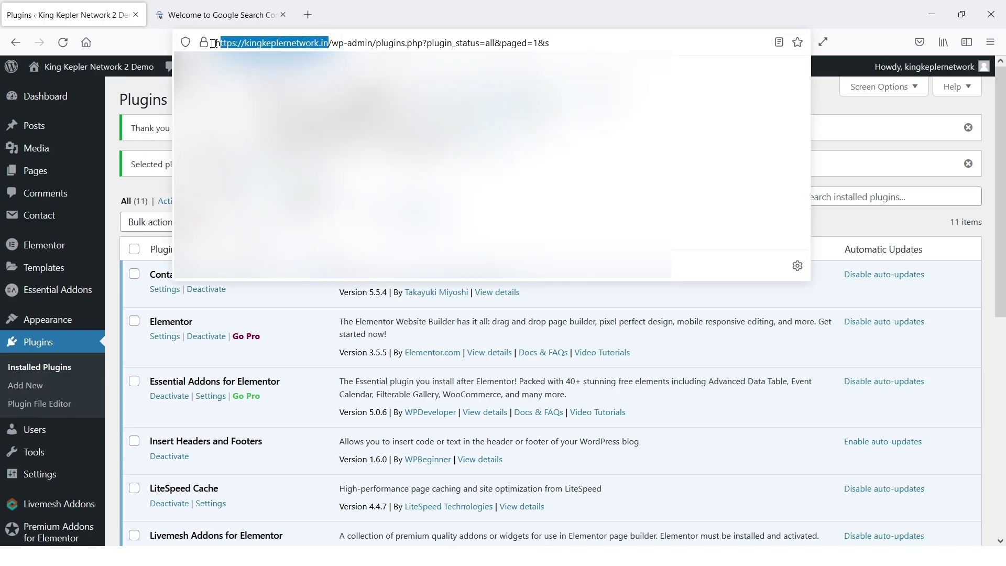
pyautogui.rightClick(246, 44)
pyautogui.click(262, 119)
pyautogui.click(230, 15)
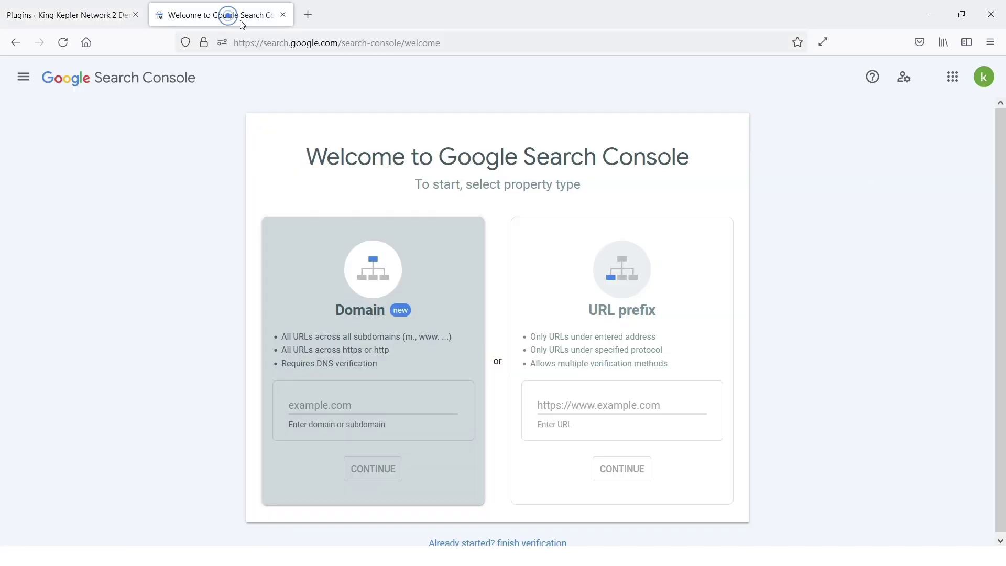
pyautogui.click(578, 404)
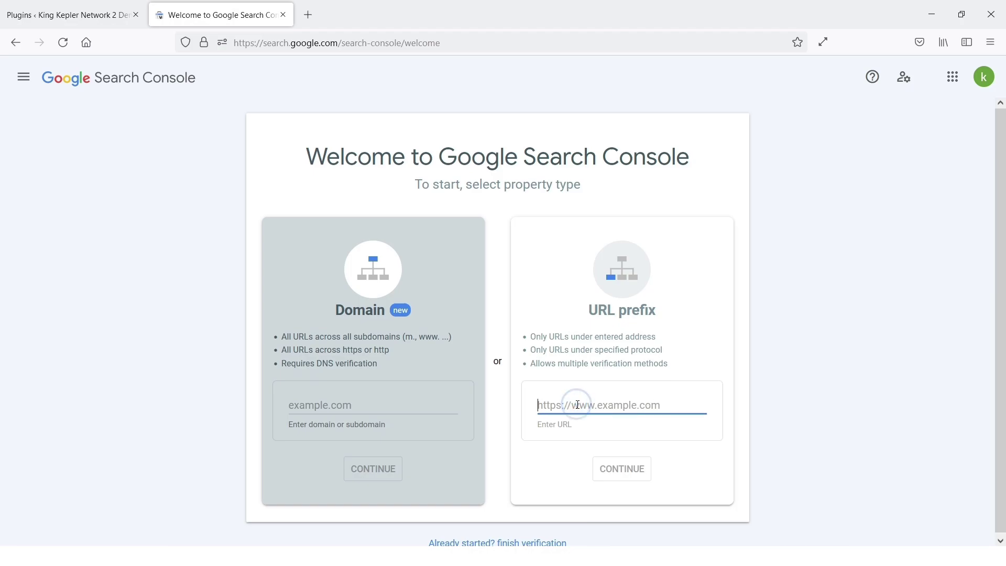
pyautogui.rightClick(578, 404)
pyautogui.click(621, 288)
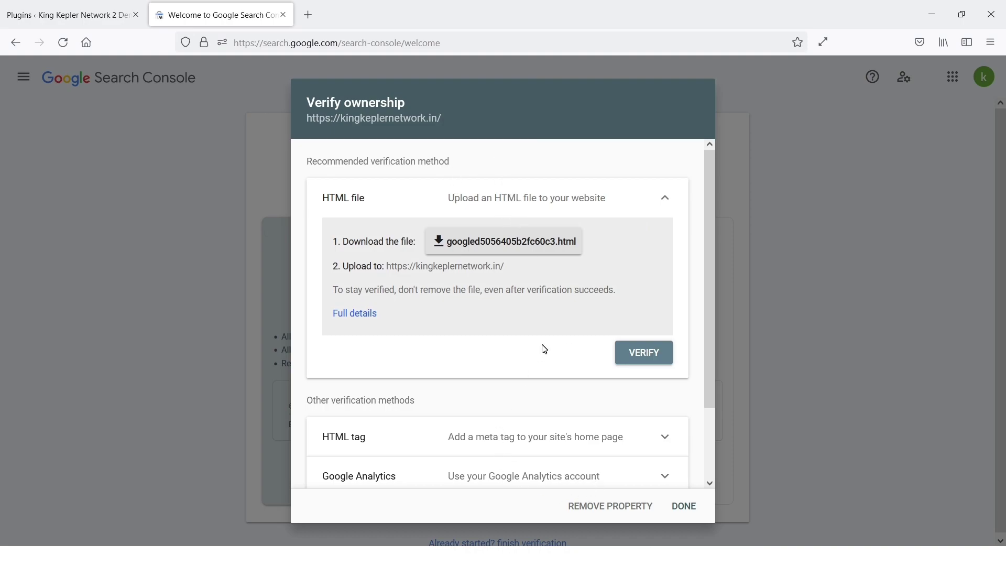
# Step: Choose the HTML tag ownership verification method and copy its meta tag
pyautogui.scroll(-3, 543, 349)
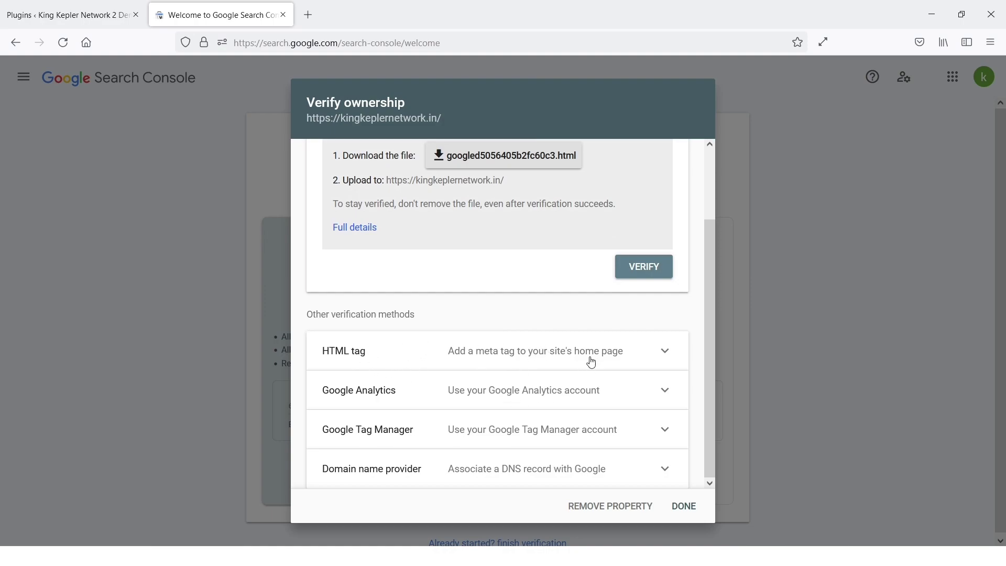
pyautogui.click(662, 354)
pyautogui.scroll(-3, 656, 350)
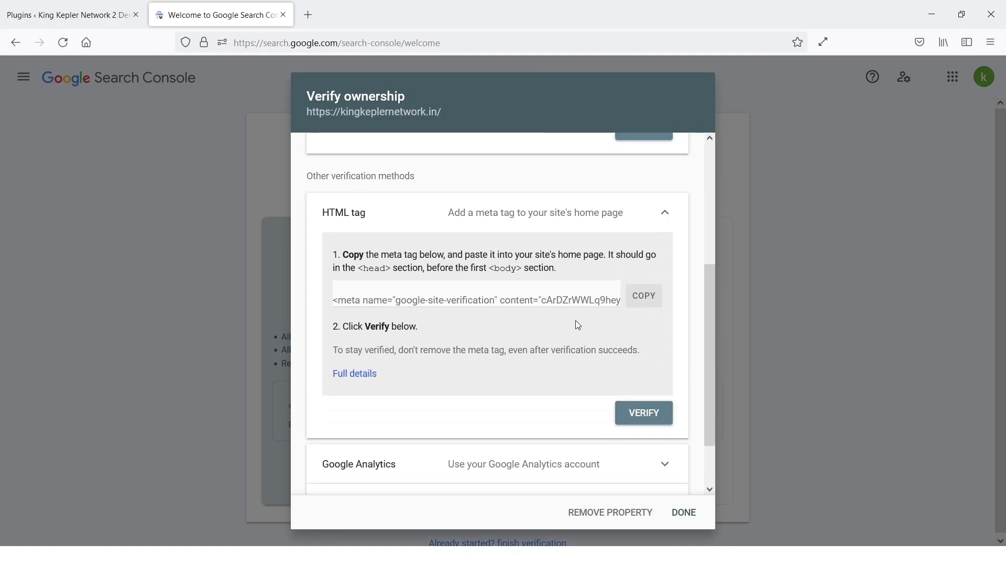
pyautogui.click(647, 301)
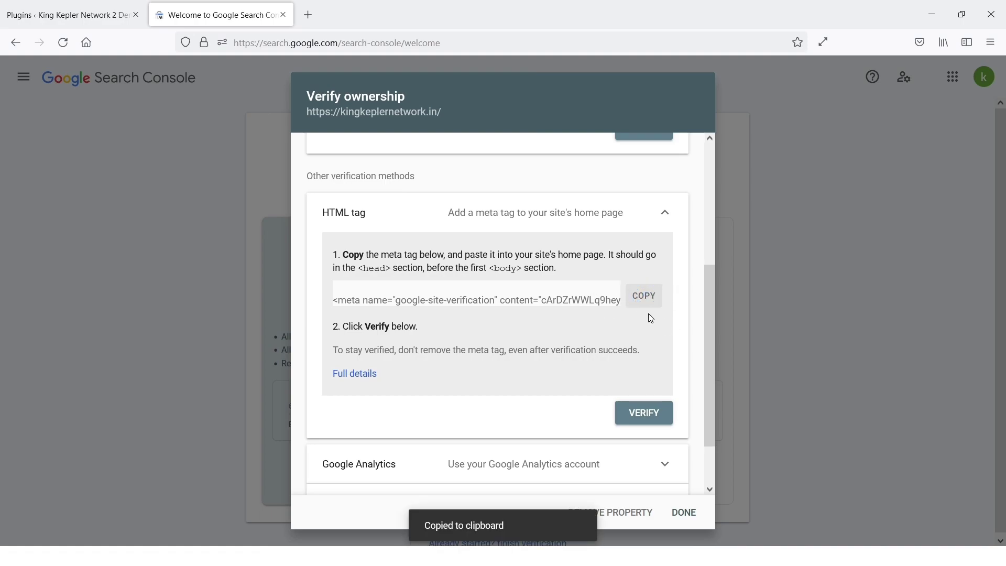
# Step: Paste the Google site verification meta tag into the header scripts of WordPress's Insert Headers and Footers settings and save
pyautogui.click(79, 9)
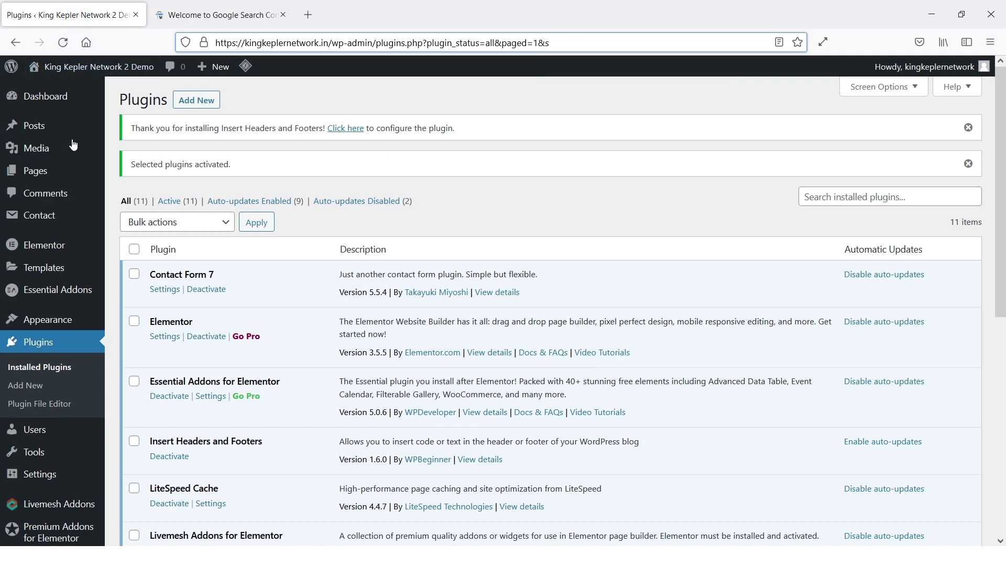
pyautogui.moveTo(90, 94)
pyautogui.moveTo(50, 495)
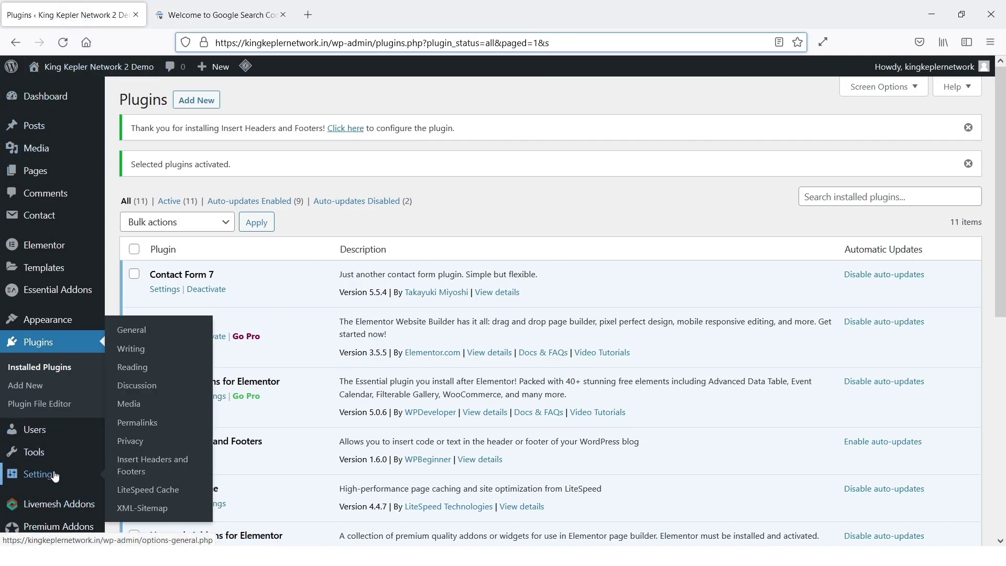
pyautogui.click(144, 469)
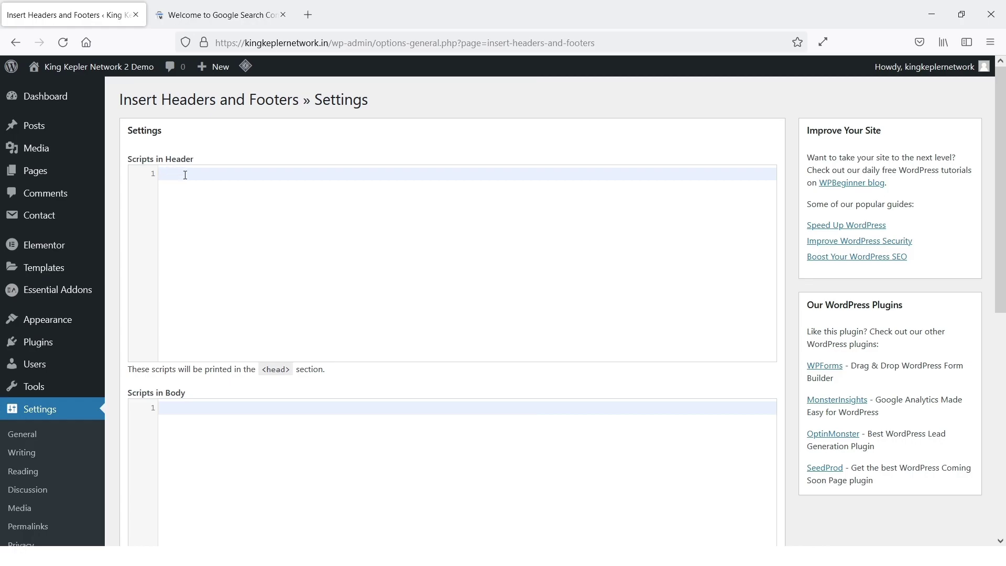
pyautogui.click(185, 174)
pyautogui.hotkey('ctrl', 'v')
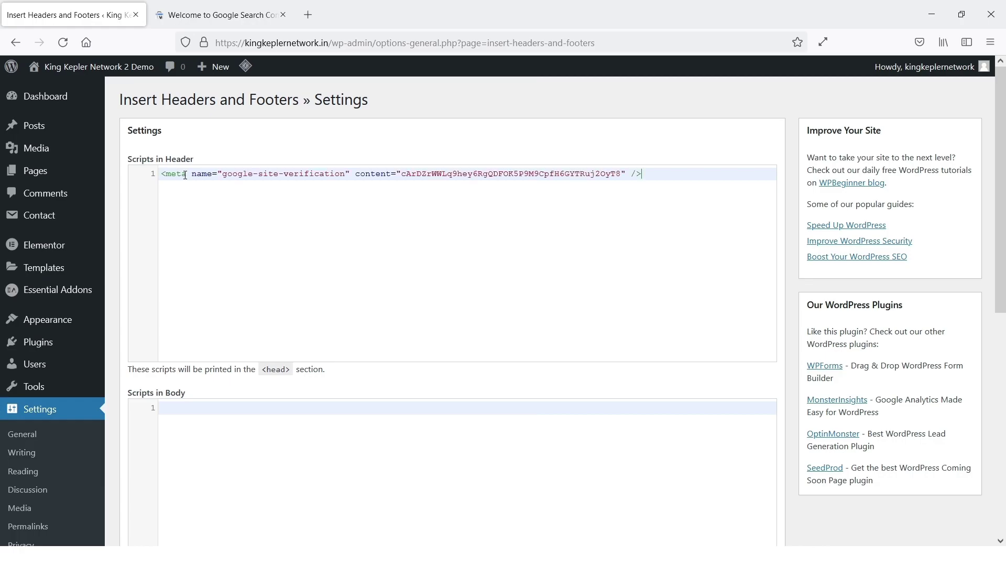
pyautogui.scroll(-8, 341, 220)
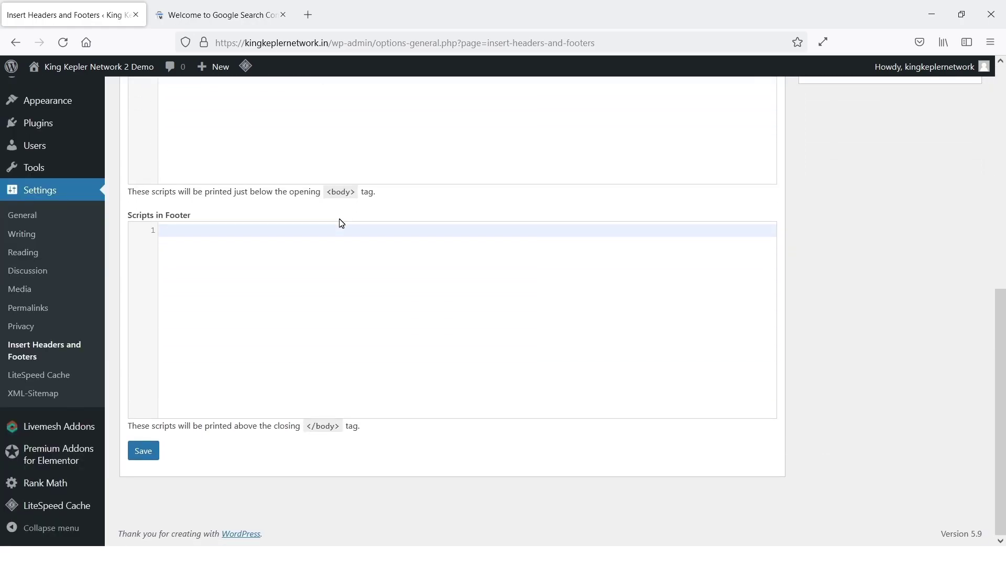
pyautogui.click(144, 454)
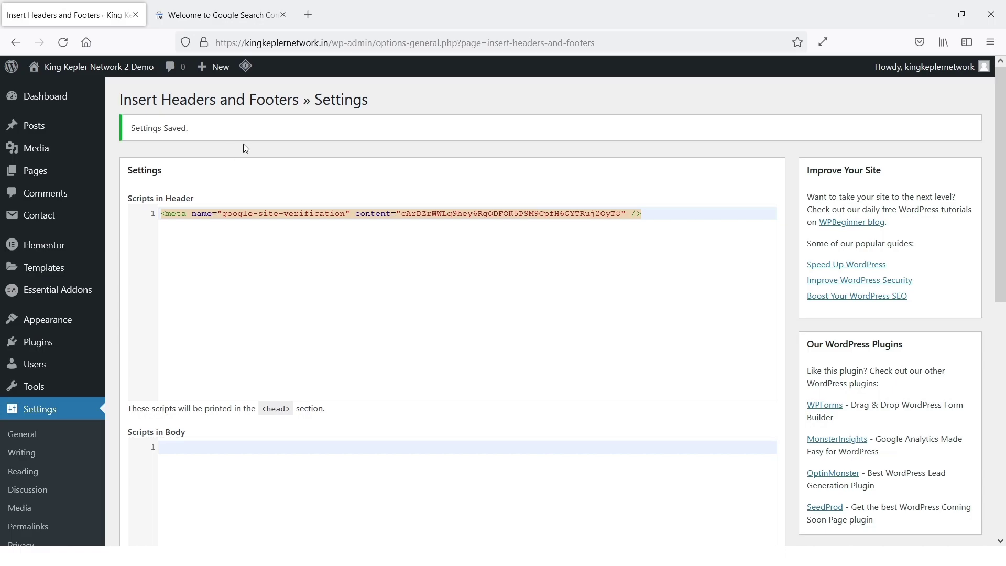
# Step: Return to Search Console, complete the HTML tag ownership verification and open the verified property
pyautogui.click(243, 24)
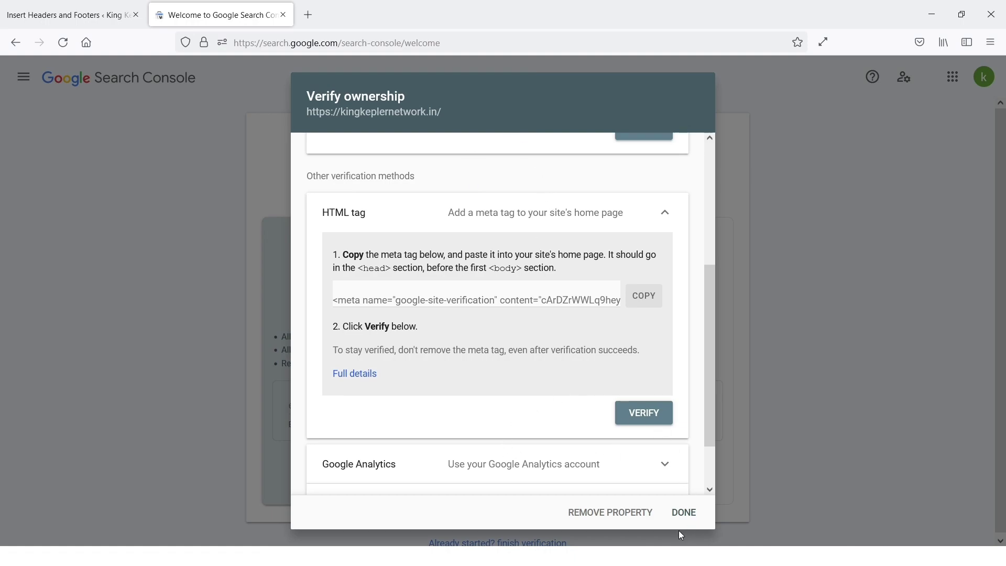
pyautogui.click(685, 513)
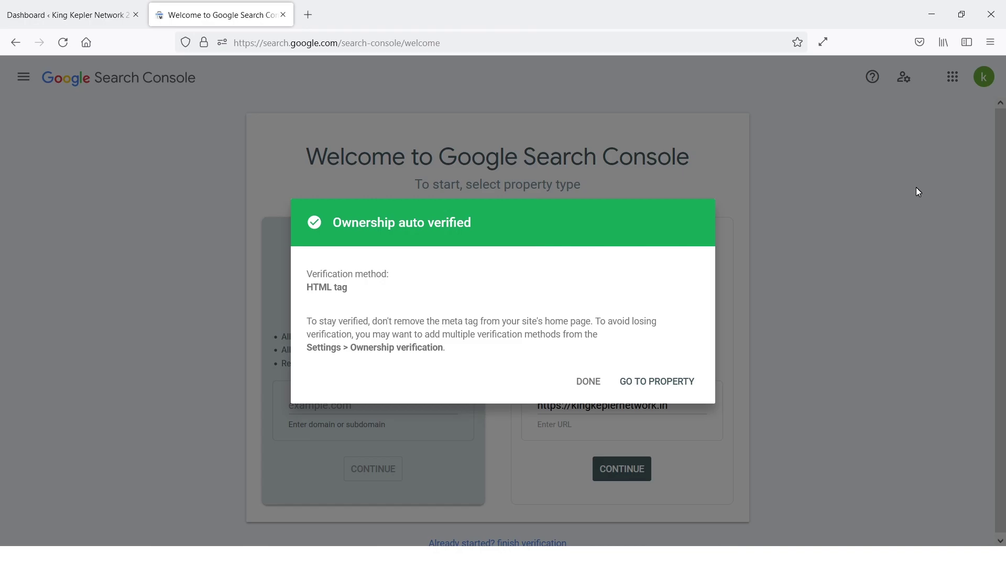
pyautogui.click(657, 381)
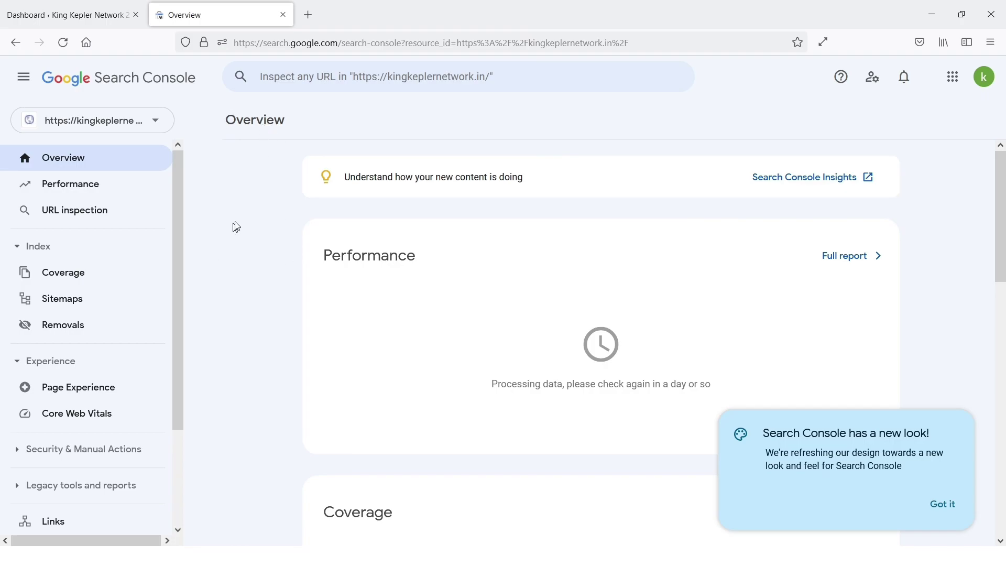
# Step: Review the property's Performance report, including the top queries table with clicks and impressions
pyautogui.click(128, 183)
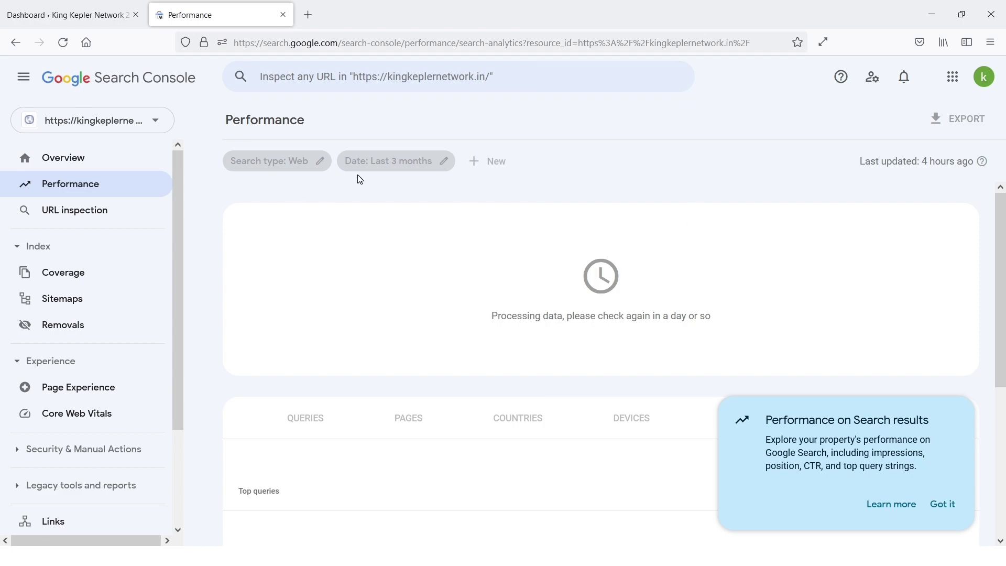
pyautogui.scroll(-3, 398, 262)
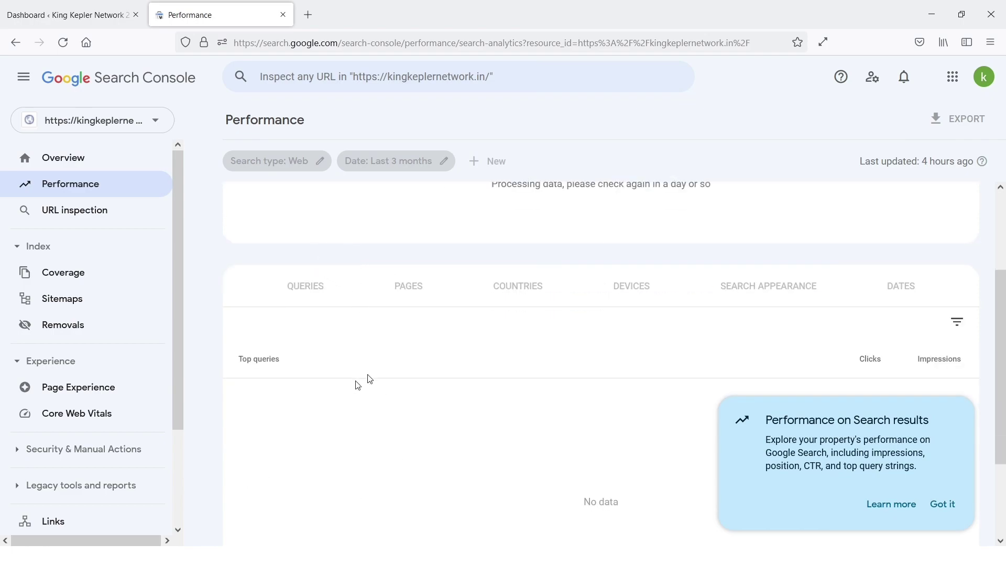
pyautogui.scroll(-1, 392, 362)
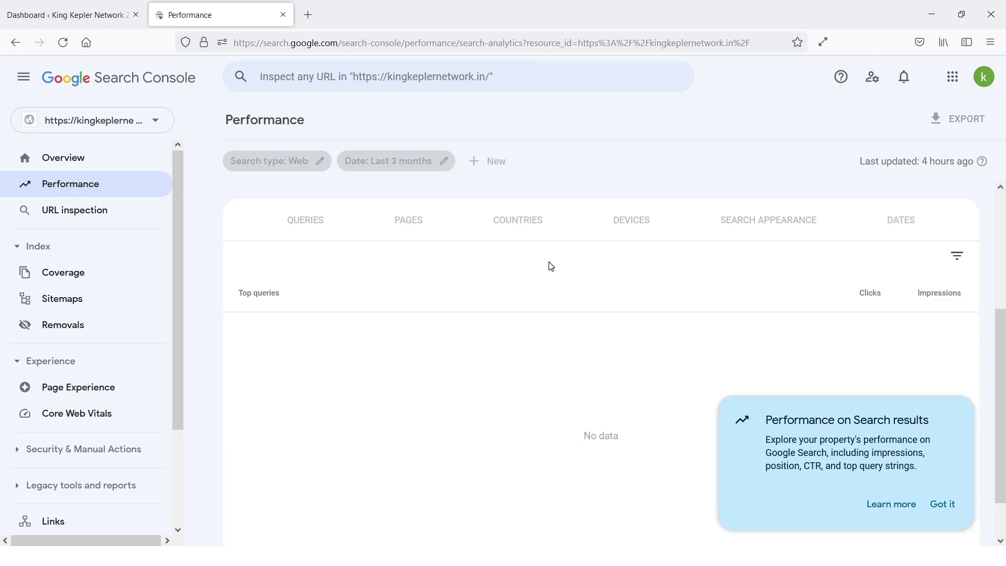
# Step: Open the site's sitemap.xml index in a separate tab from WordPress's XML-Sitemap settings, and return to Search Console
pyautogui.hotkey('ctrl', 'Tab')
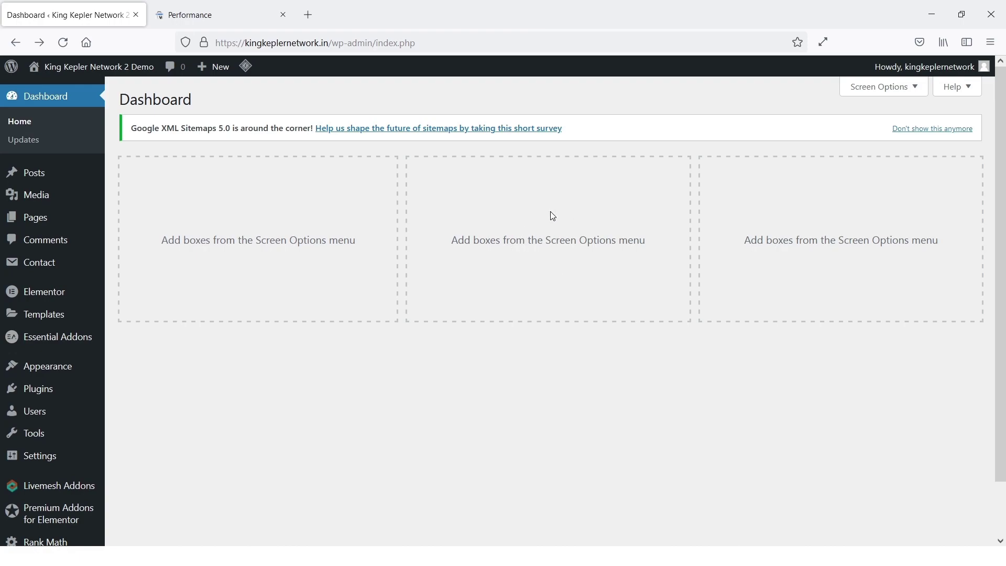
pyautogui.moveTo(43, 456)
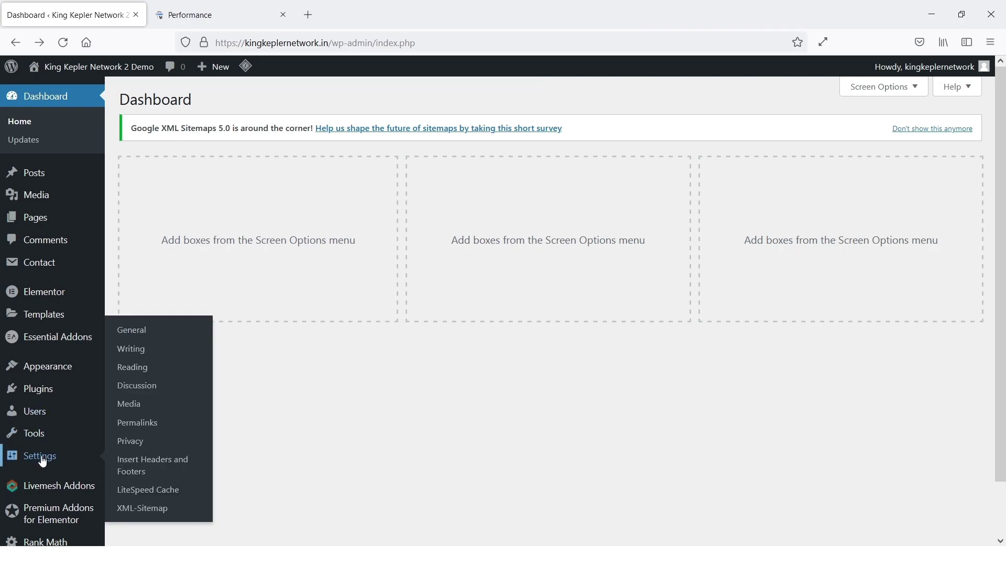
pyautogui.click(156, 511)
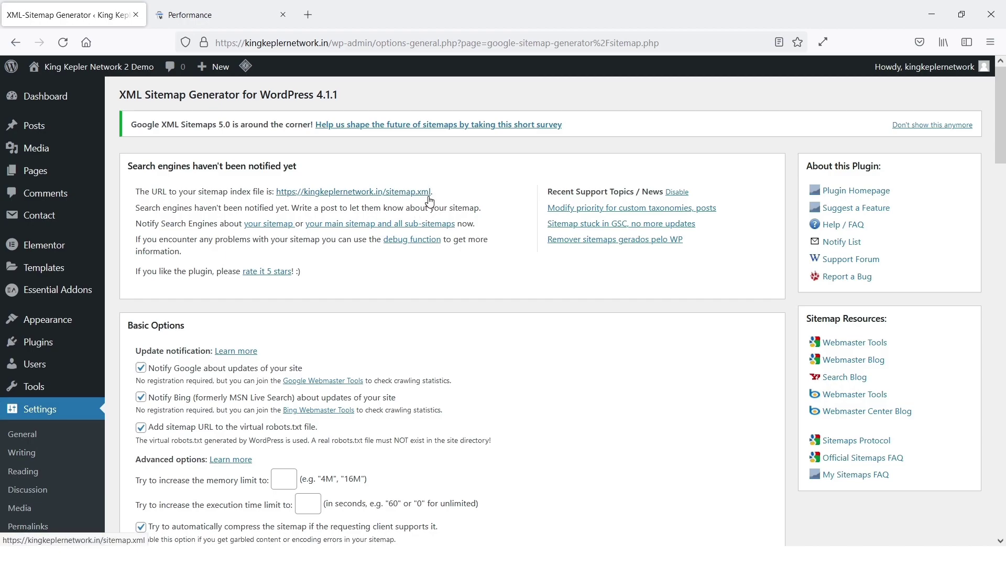
pyautogui.rightClick(383, 198)
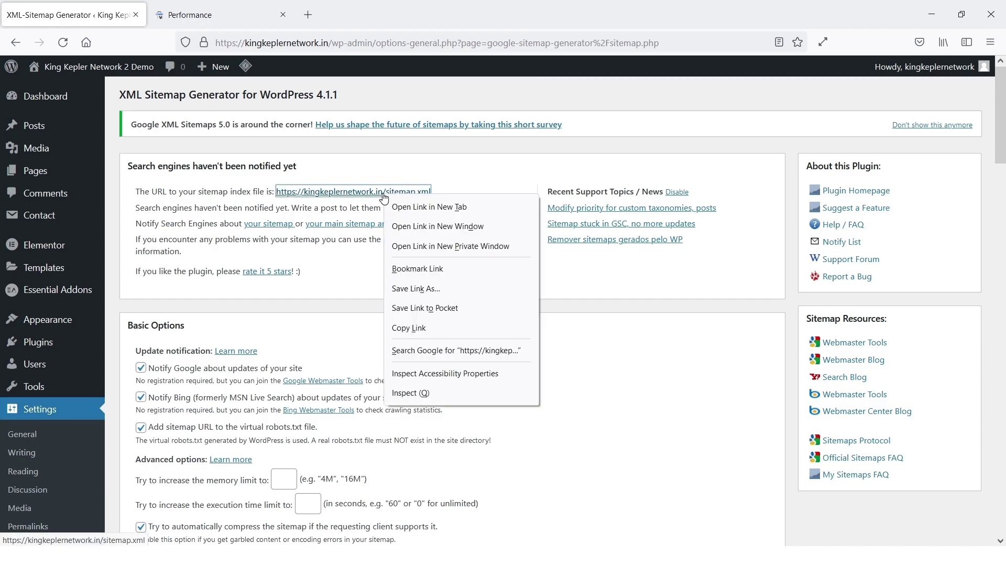
pyautogui.click(414, 205)
pyautogui.click(229, 18)
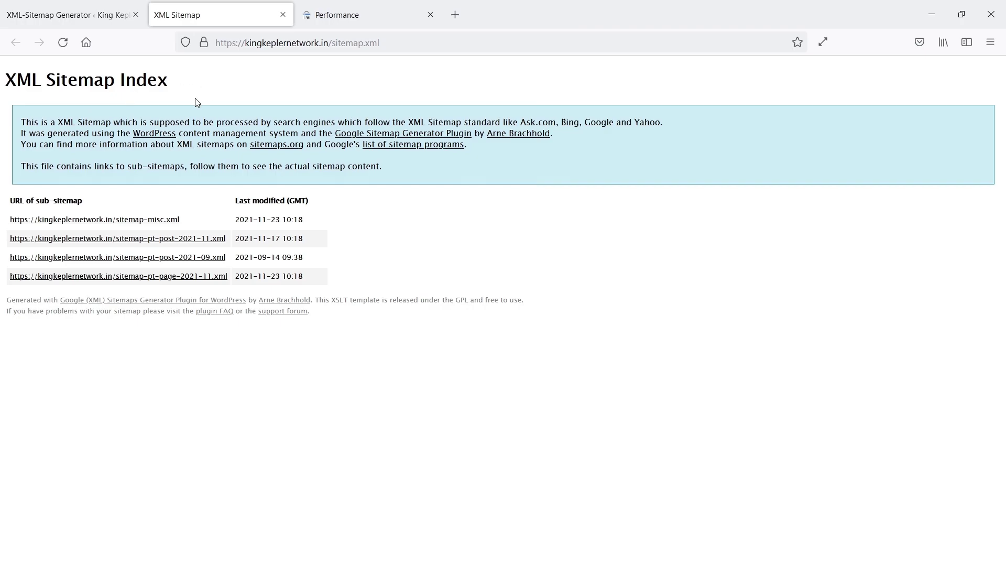
pyautogui.hotkey('ctrl', 'Tab')
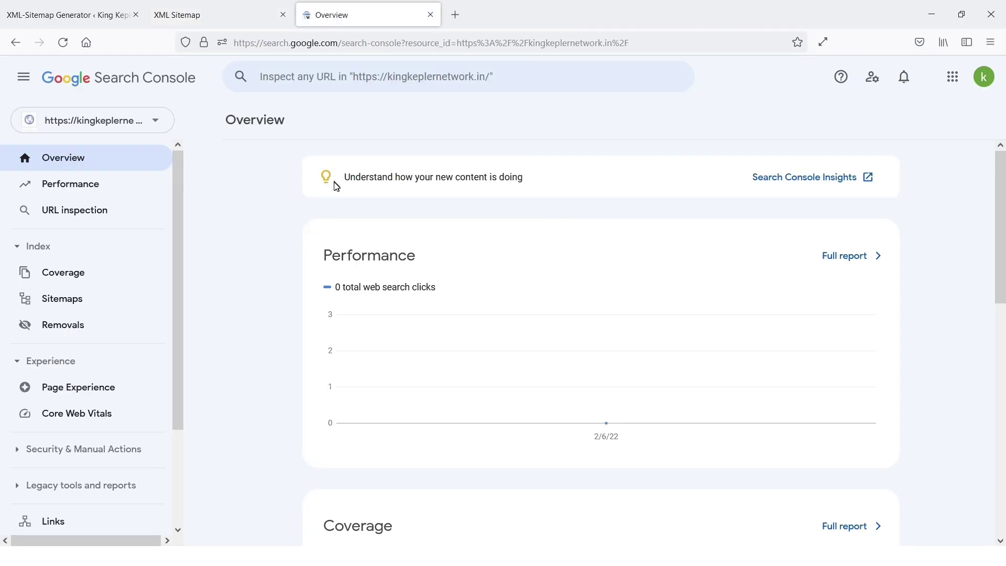
# Step: Open the property's Sitemaps report, then copy the file name sitemap.xml from the address of the XML Sitemap Index page
pyautogui.click(91, 303)
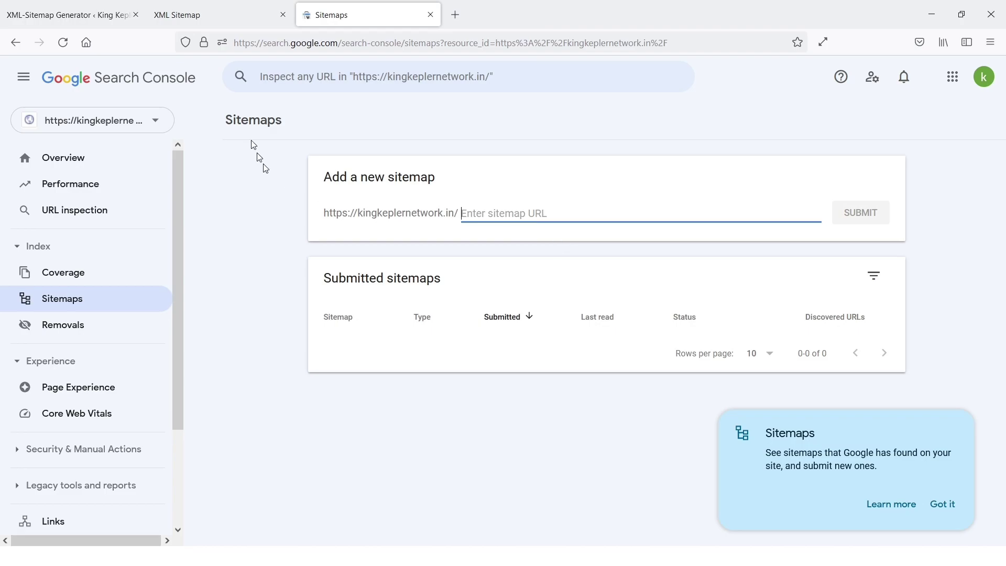
pyautogui.click(224, 16)
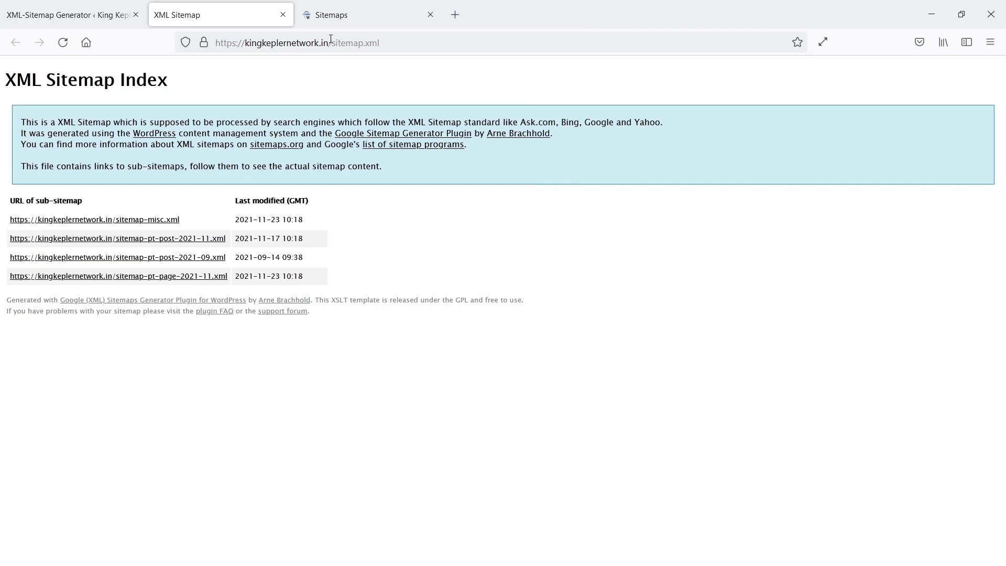
pyautogui.moveTo(331, 44); pyautogui.dragTo(381, 43)
pyautogui.rightClick(364, 43)
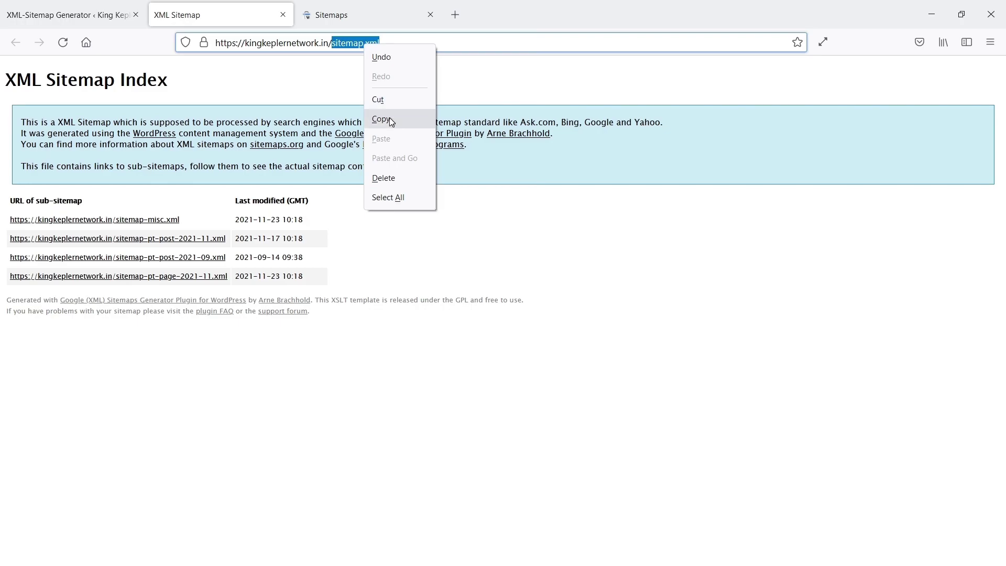
pyautogui.click(389, 117)
# Step: Submit sitemap.xml as a new sitemap for the property in Search Console and close the submission notice
pyautogui.click(357, 16)
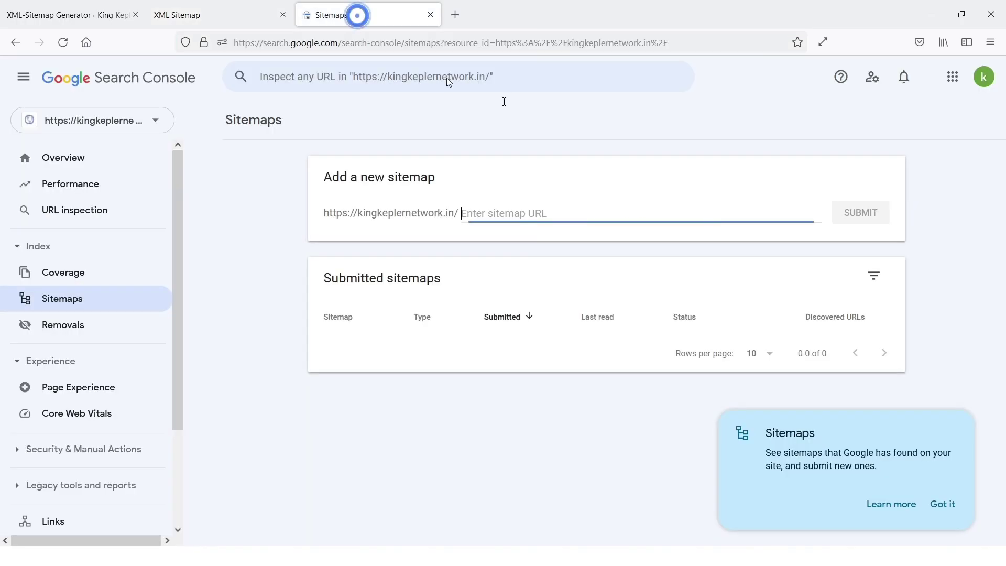
pyautogui.rightClick(488, 215)
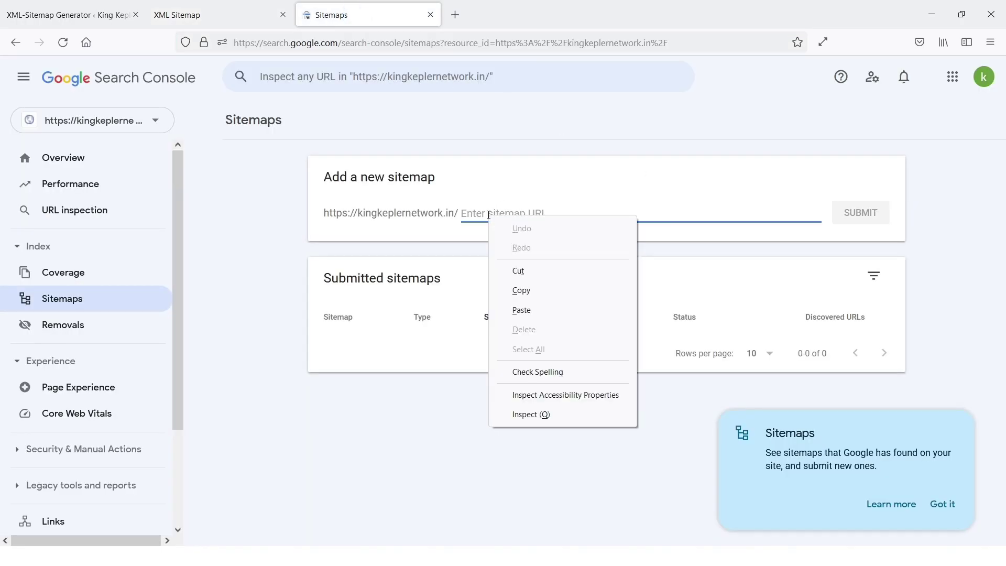
pyautogui.click(533, 309)
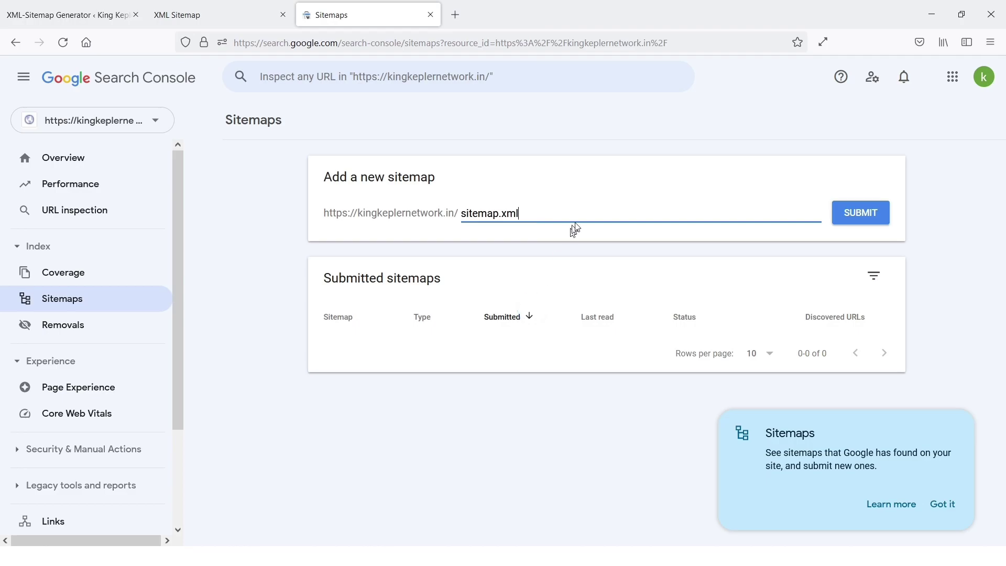
pyautogui.click(868, 217)
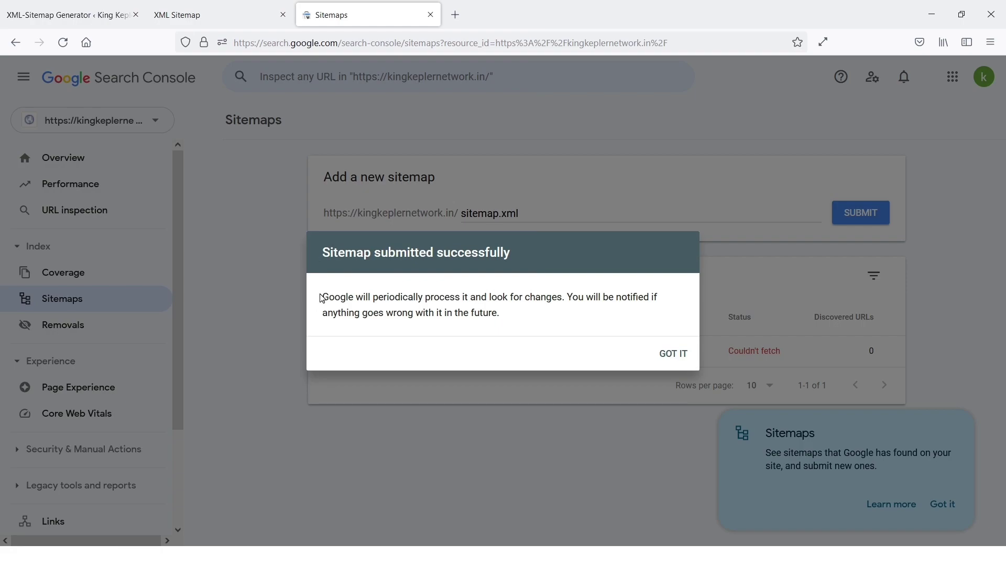
pyautogui.click(673, 353)
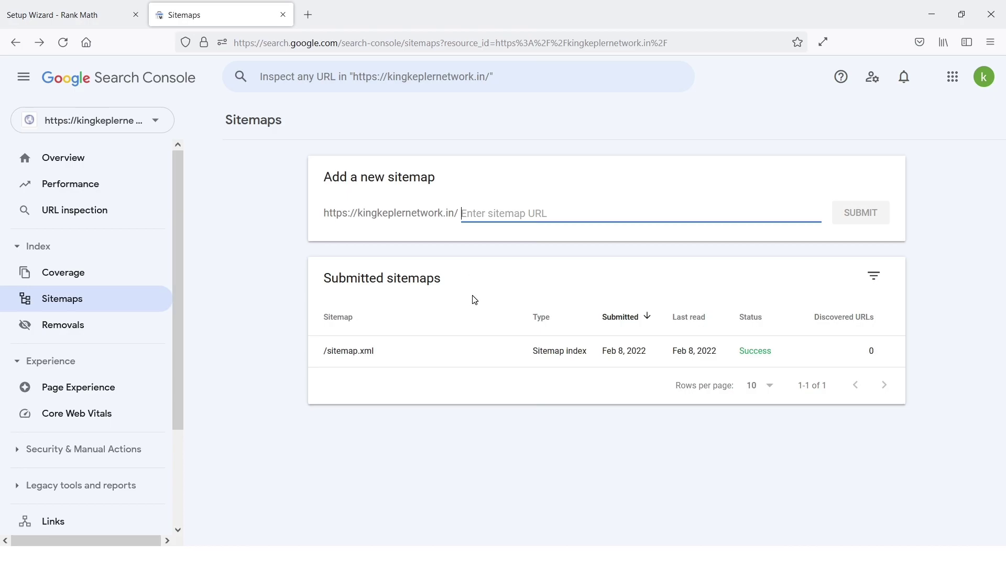
# Step: Switch to the Rank Math setup wizard in WordPress
pyautogui.click(30, 15)
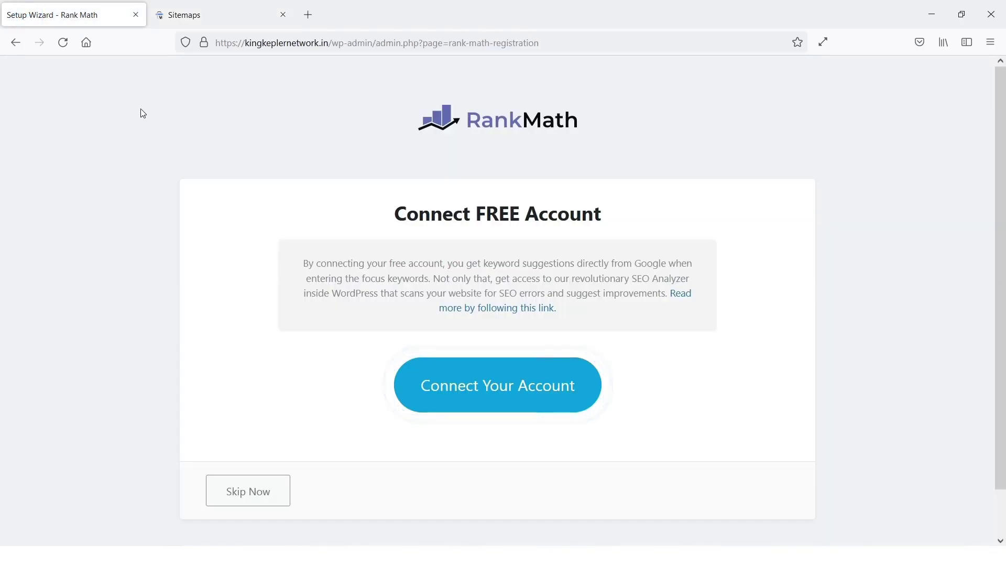